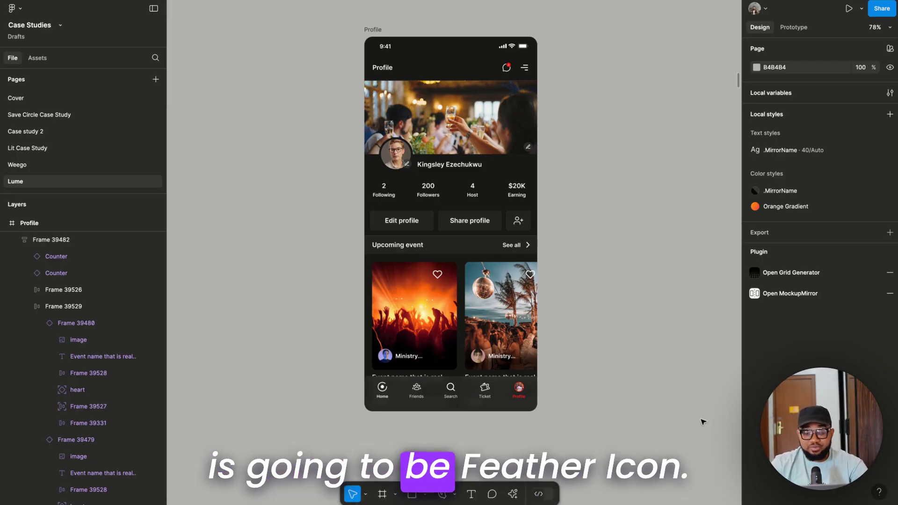
Step: Launch the Feather Icons plugin from a 'feather' search of plugins and widgets
left_click(514, 497)
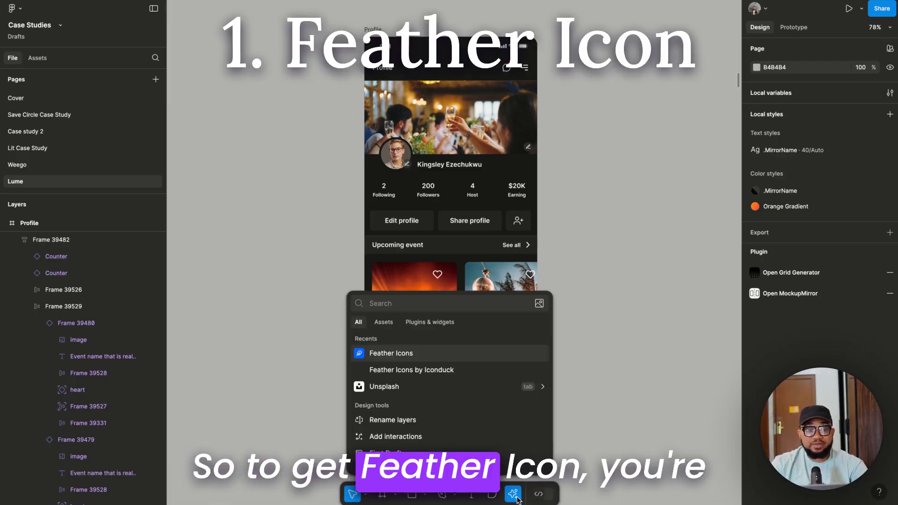
left_click(418, 322)
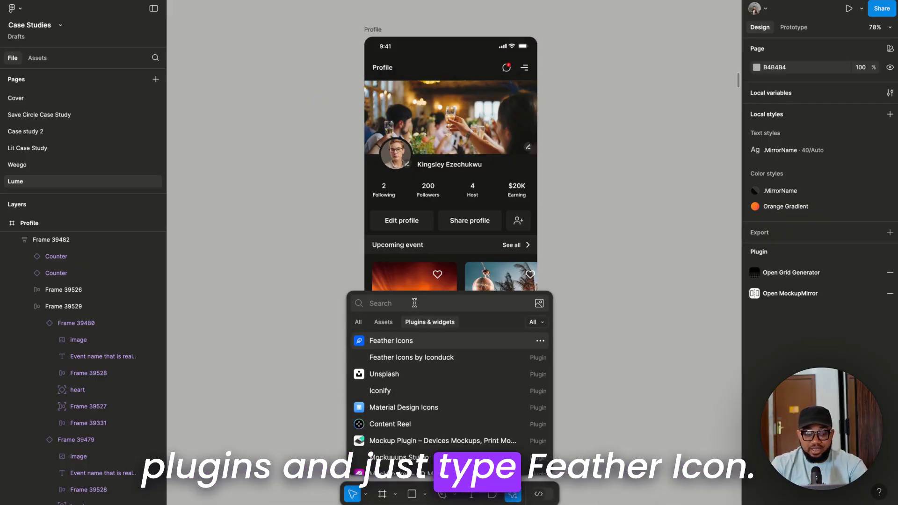
type("feather")
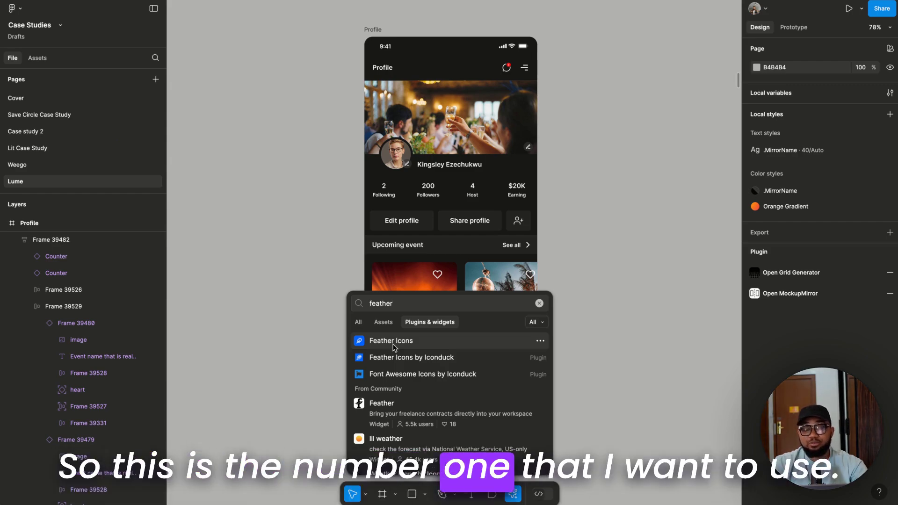
left_click(393, 347)
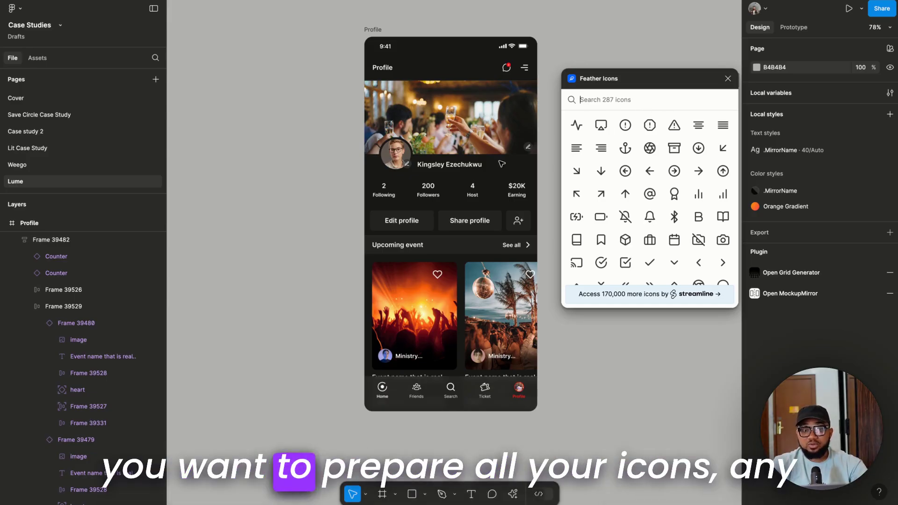
Step: Browse the Feather icon grid and pick the alert-circle icon
scroll(502, 165, "right", 5)
scroll(632, 205, "down", 1)
scroll(631, 207, "down", 3)
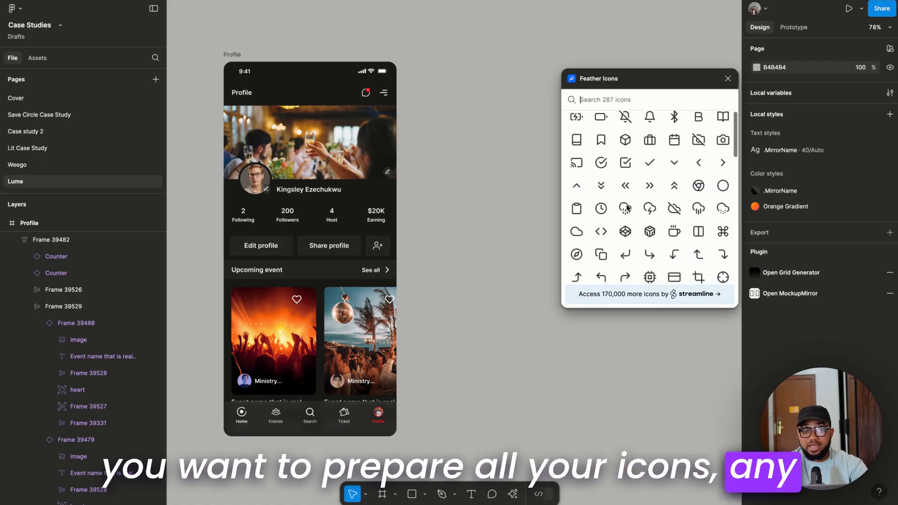
scroll(630, 208, "down", 3)
scroll(628, 209, "down", 2)
scroll(627, 209, "down", 2)
scroll(628, 209, "down", 2)
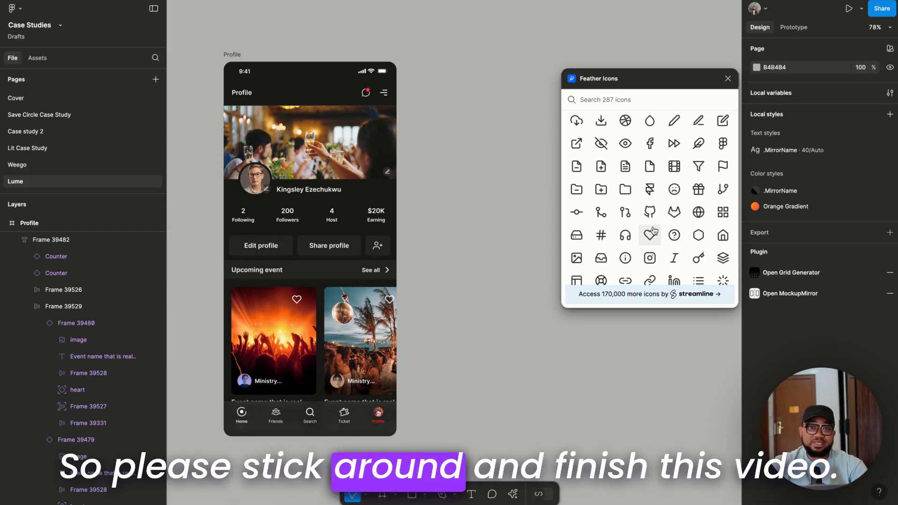
scroll(664, 234, "down", 2)
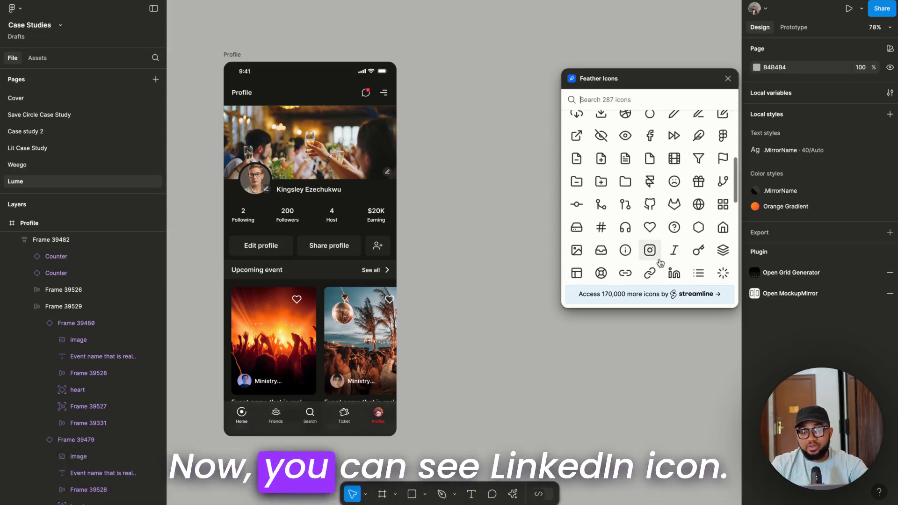
scroll(674, 239, "down", 2)
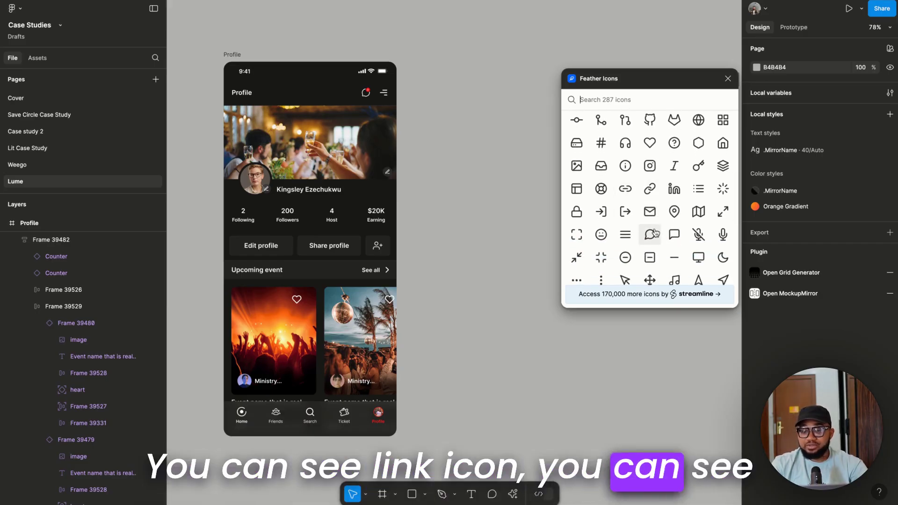
scroll(632, 238, "down", 3)
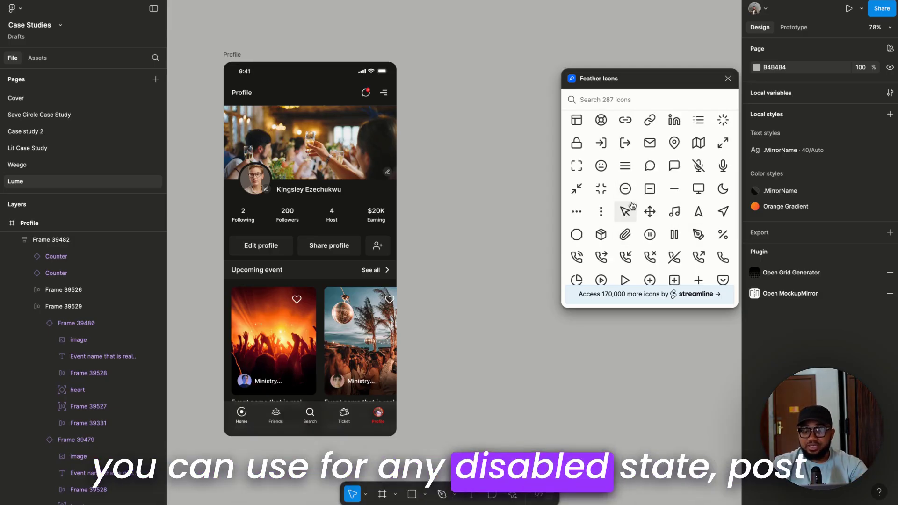
scroll(650, 234, "down", 10)
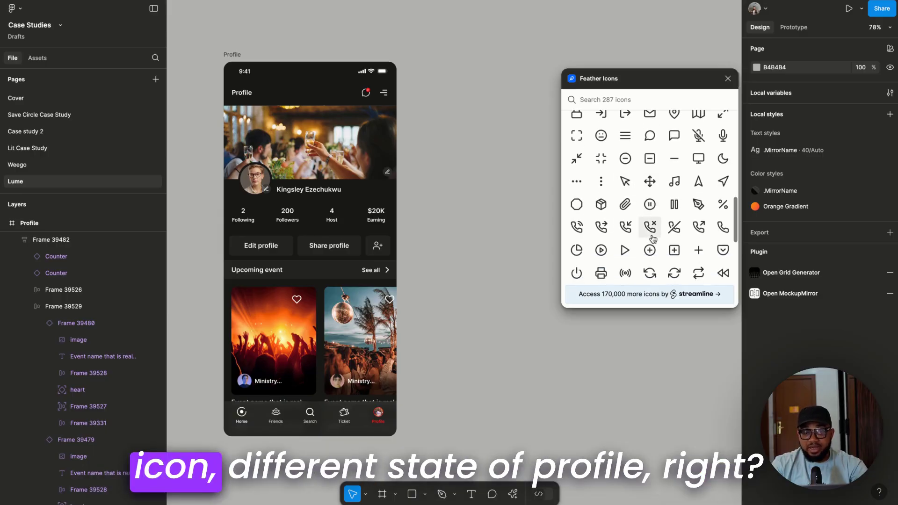
scroll(650, 210, "down", 10)
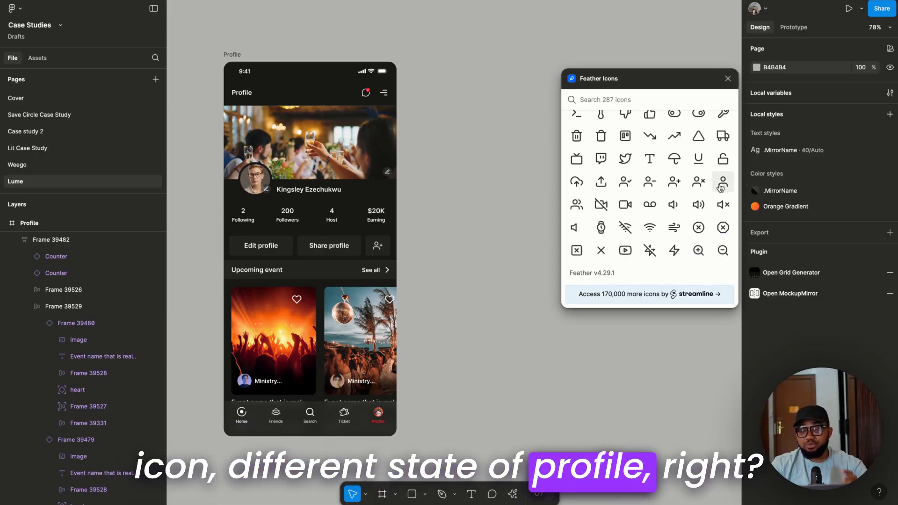
scroll(660, 189, "up", 10)
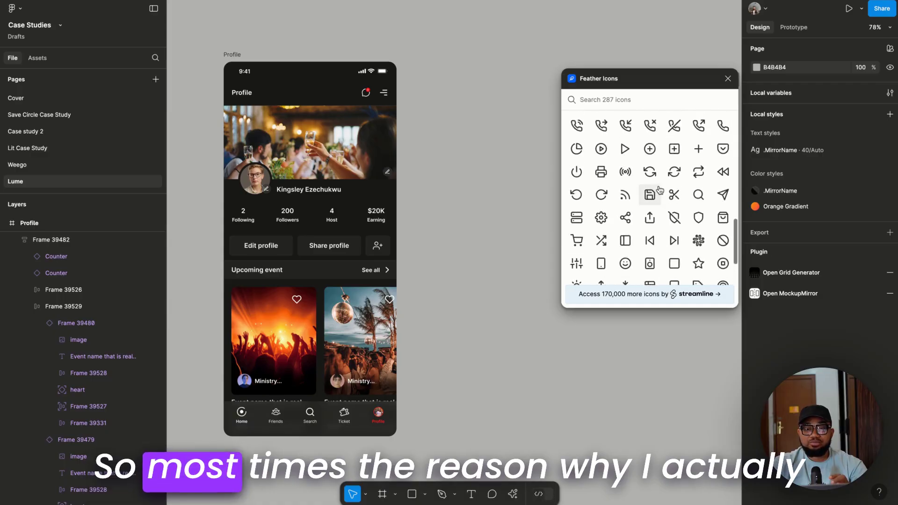
scroll(660, 190, "up", 8)
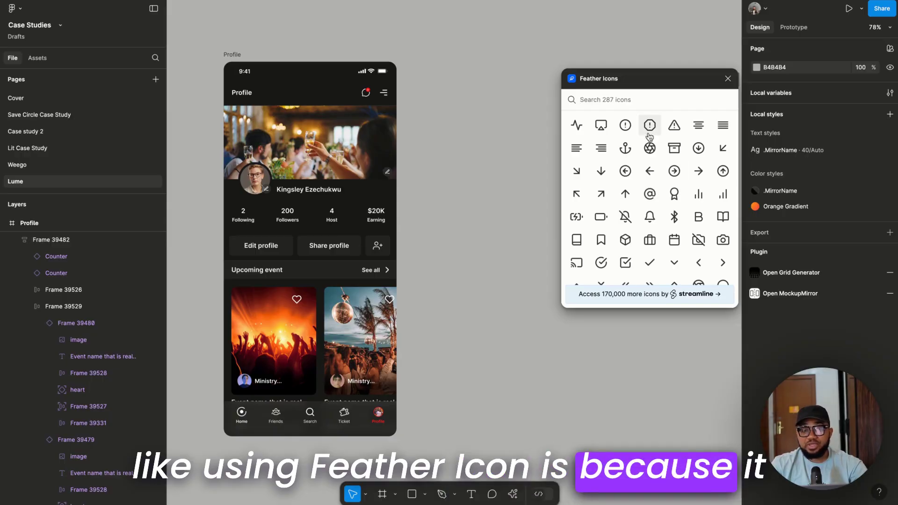
left_click(626, 125)
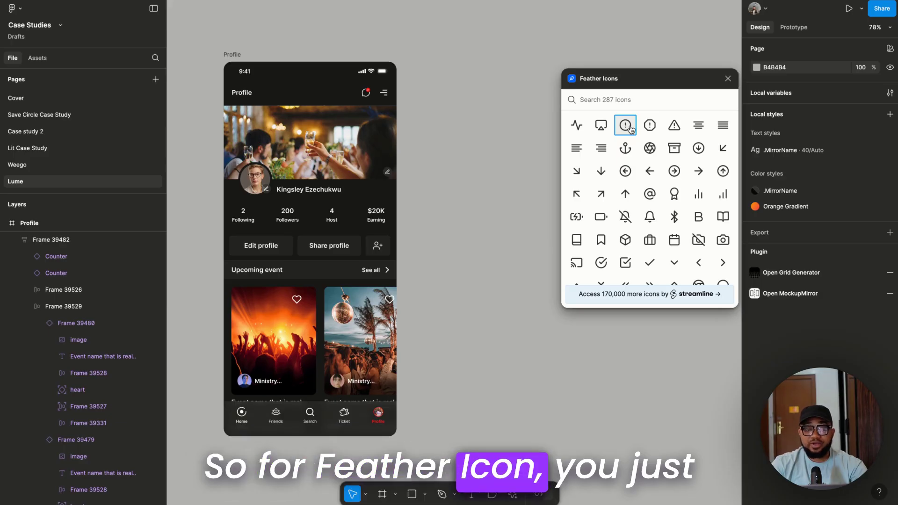
Step: Insert the alert-circle icon and set its circle outline's stroke weight to 1
left_click(630, 129)
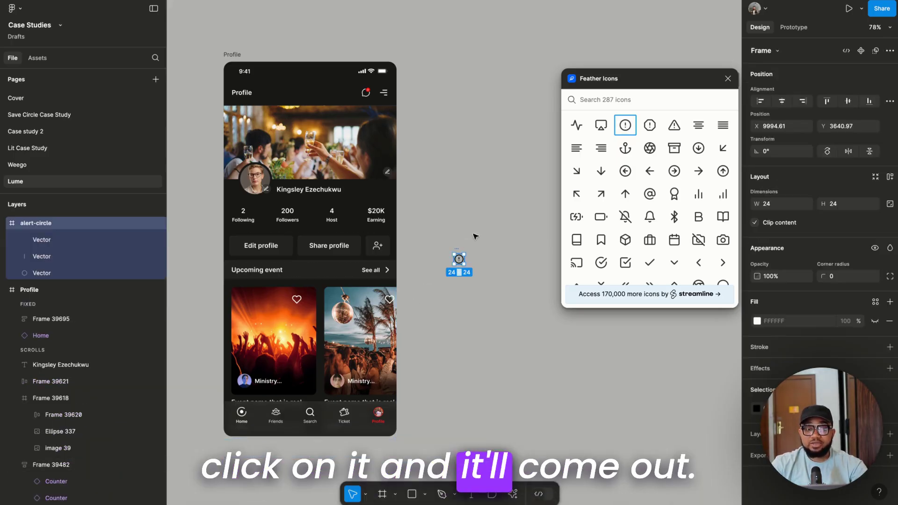
scroll(476, 236, "up", 10)
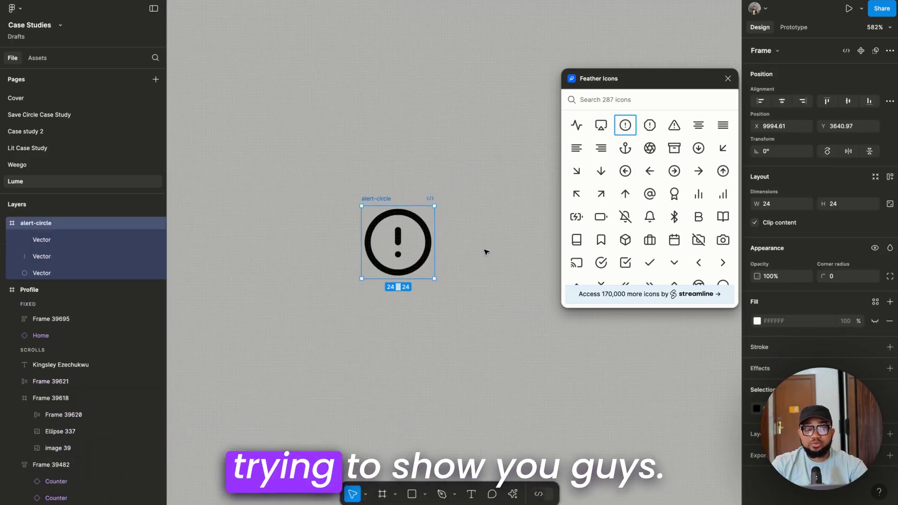
double_click(367, 242)
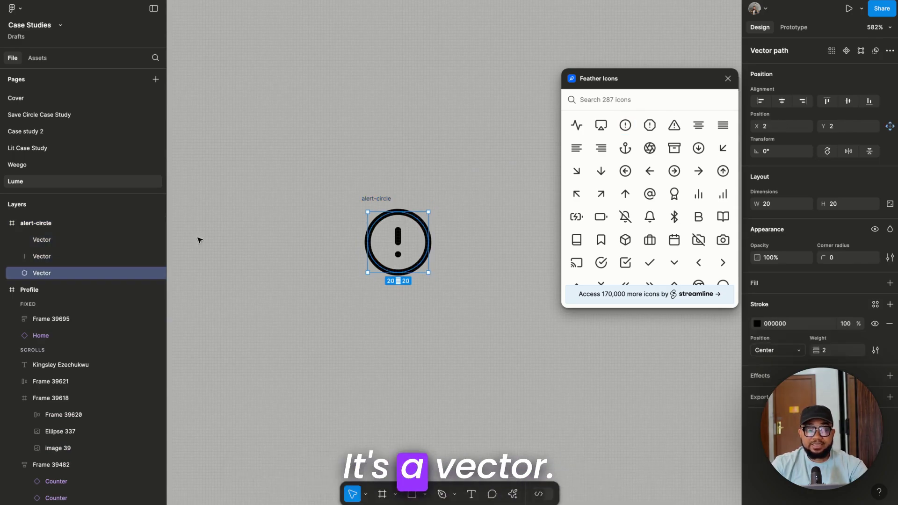
left_click(837, 351)
type("1")
key("Return")
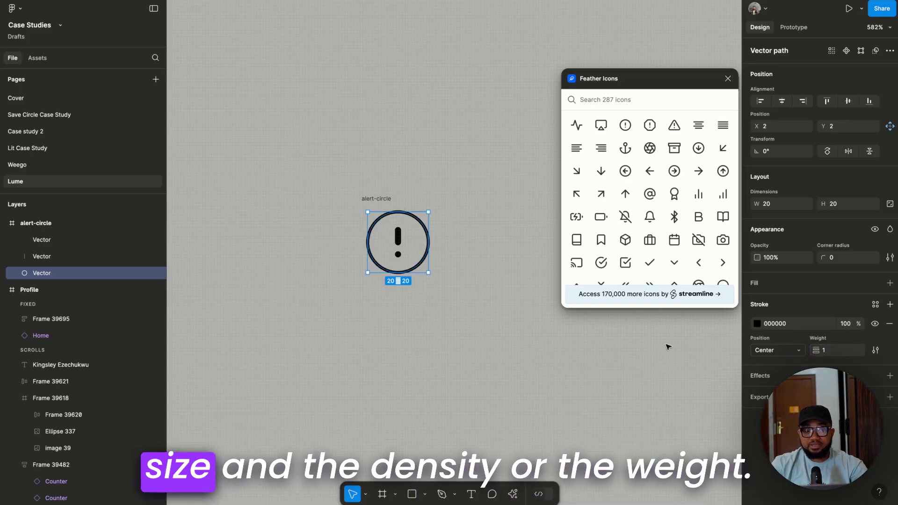
Step: Check the exclamation line, then reselect the whole alert-circle icon
left_click(311, 341)
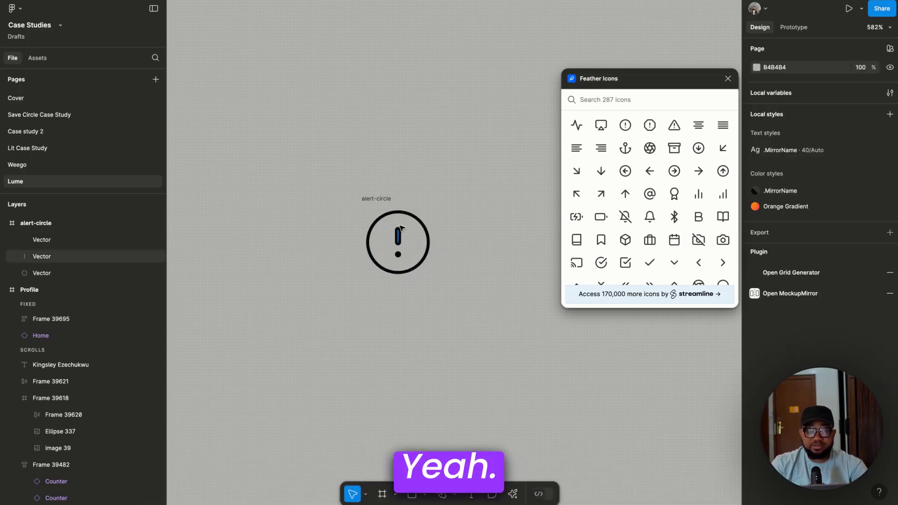
left_click(402, 239)
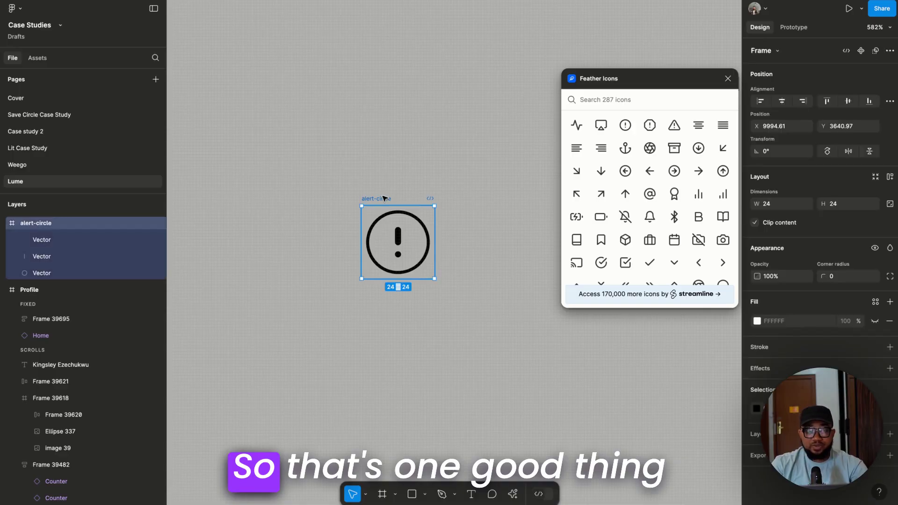
double_click(400, 241)
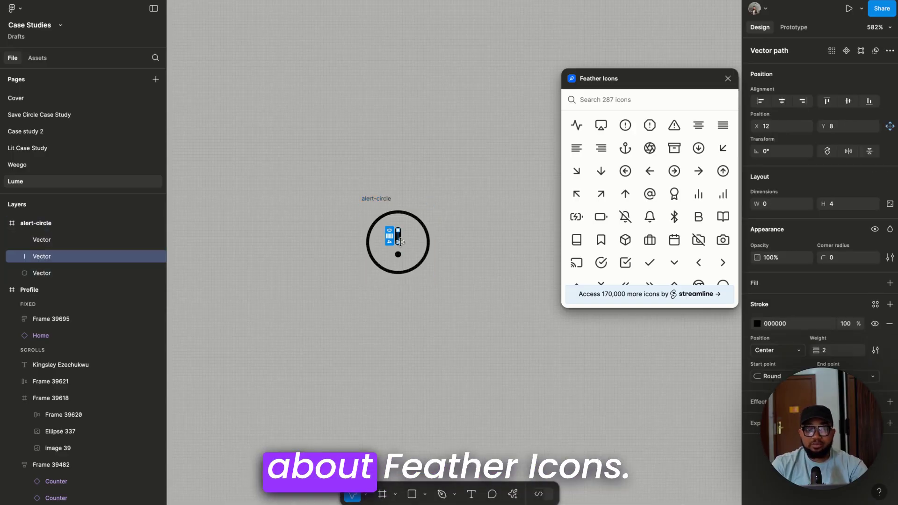
left_click(385, 200)
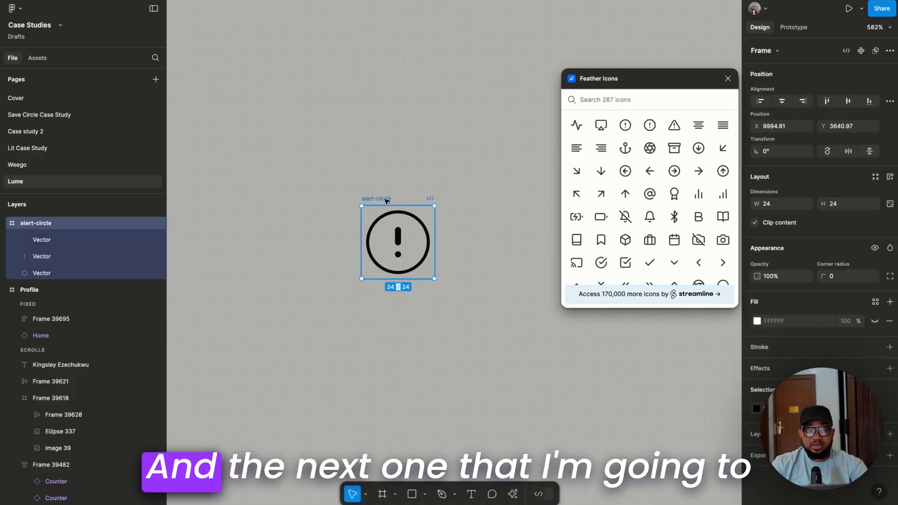
Step: Close Feather Icons, delete the alert-circle icon, and search plugins for 'Material'
left_click(727, 79)
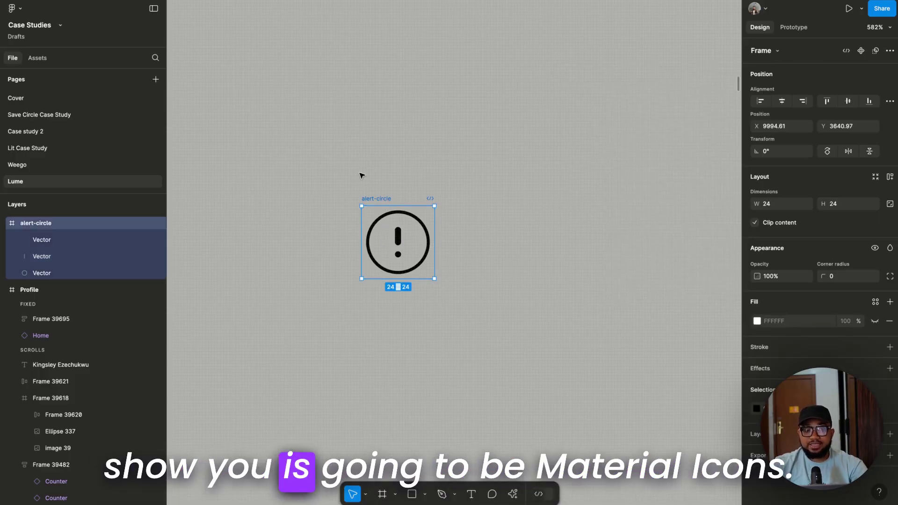
key("Delete")
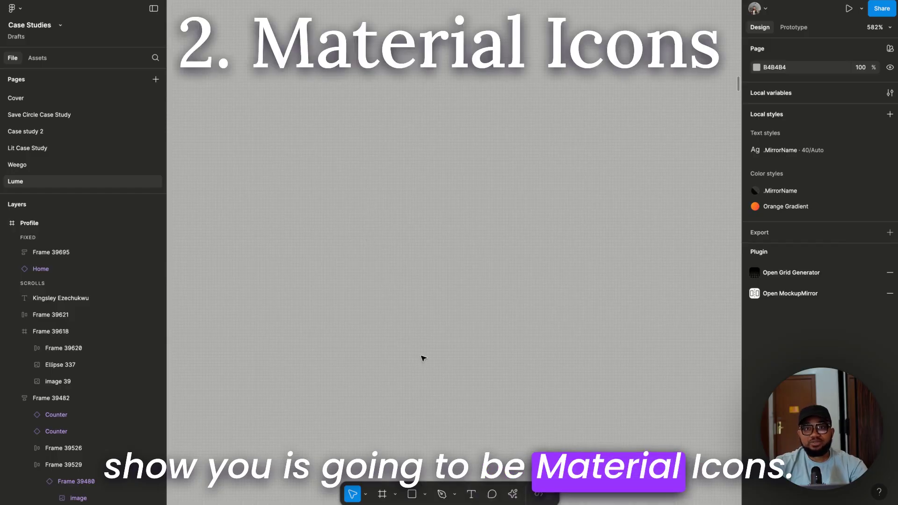
left_click(513, 494)
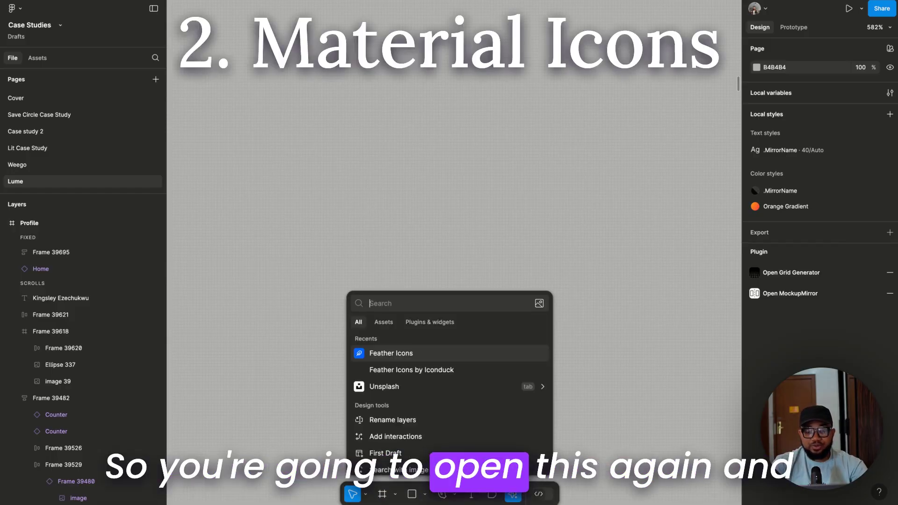
left_click(440, 323)
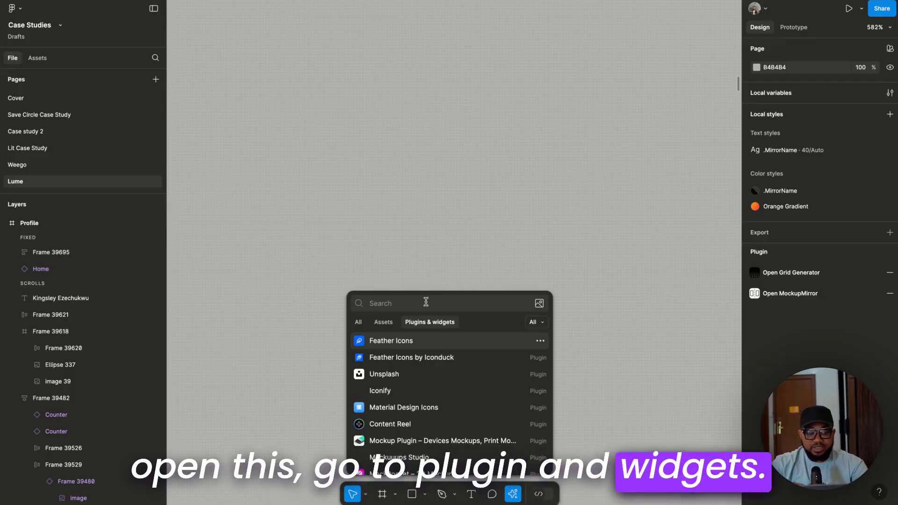
type("Mat")
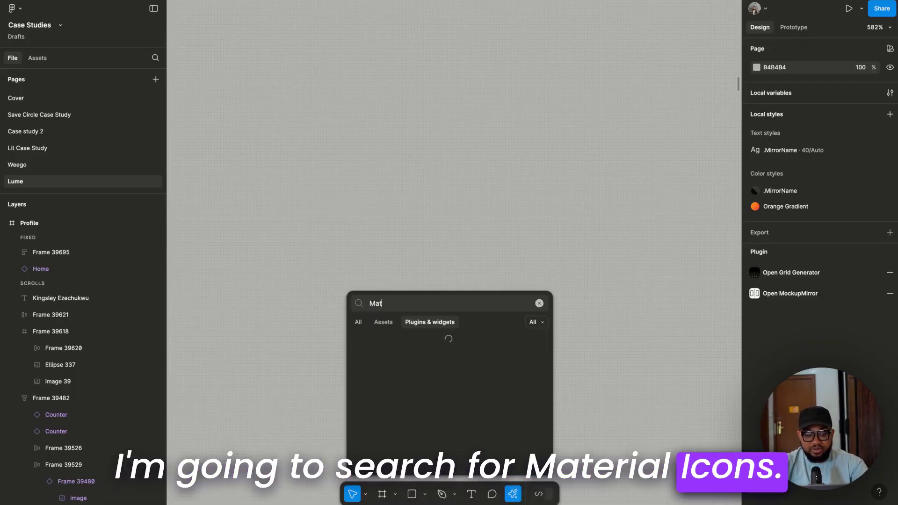
type("erial")
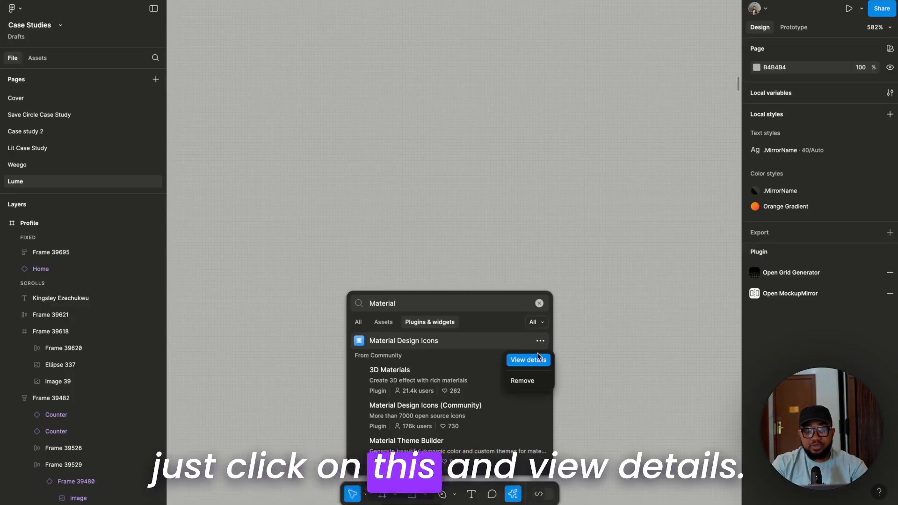
Step: Review and save the Material Design Icons plugin, then close the search panel
left_click(538, 361)
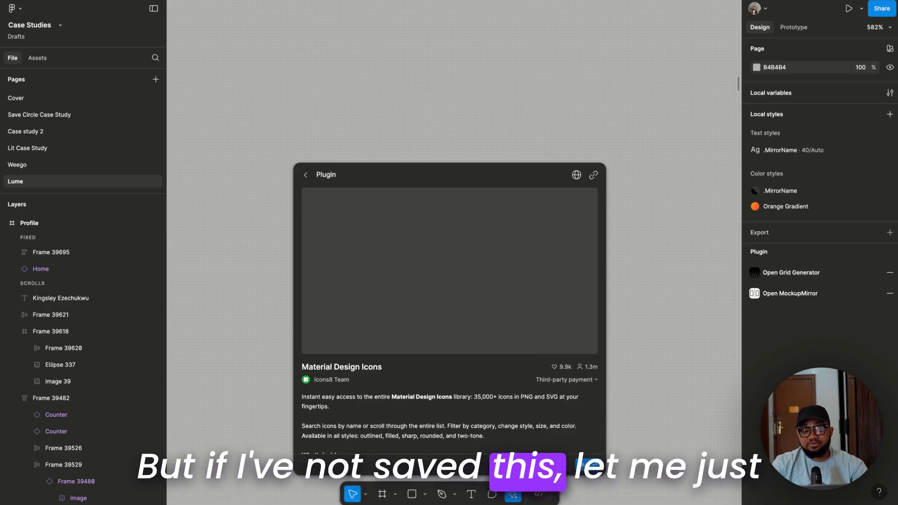
key("Escape")
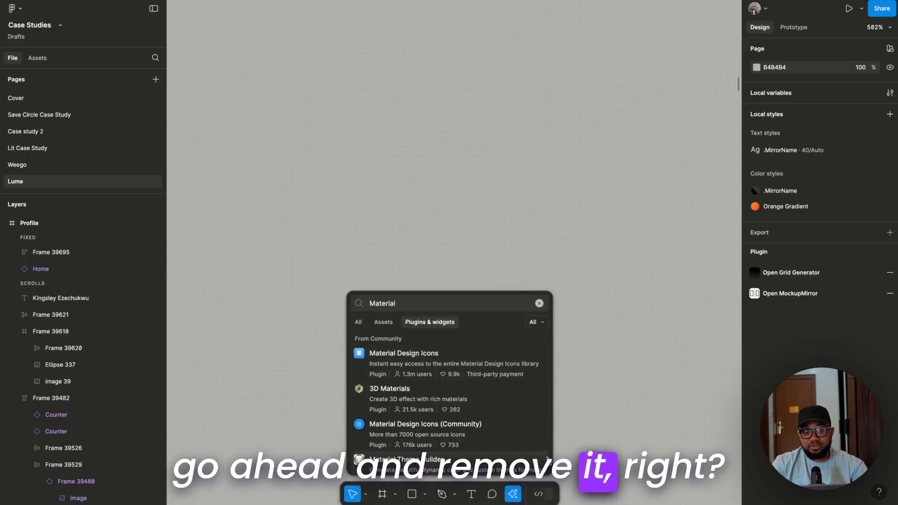
left_click(538, 359)
left_click(546, 465)
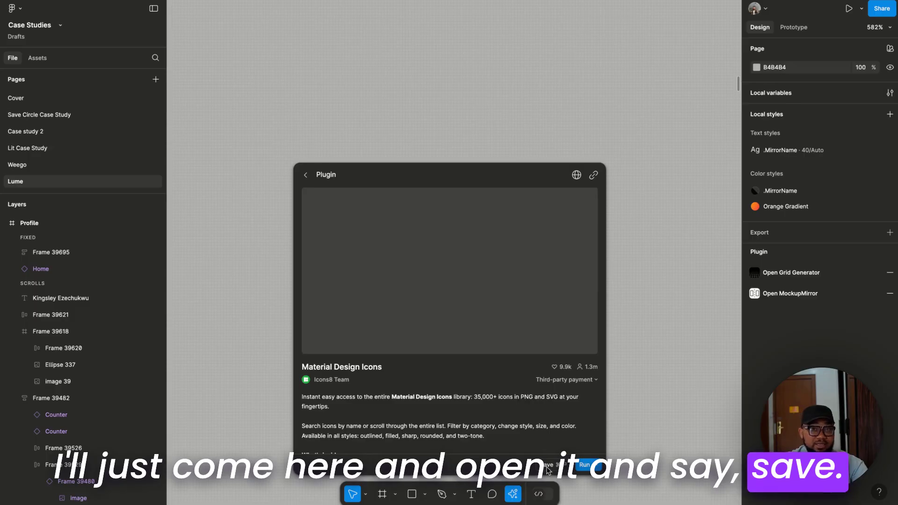
key("Escape")
key("Escape")
right_click(348, 138)
mouse_move(401, 223)
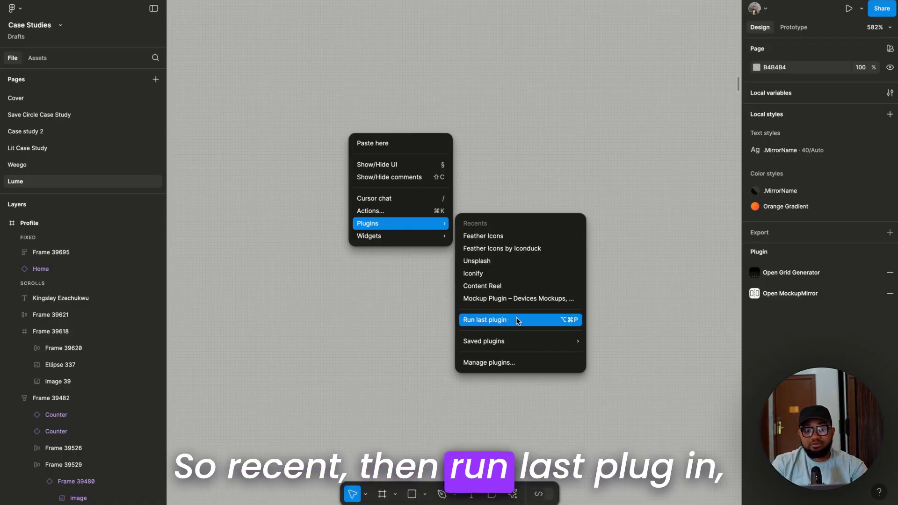
mouse_move(484, 341)
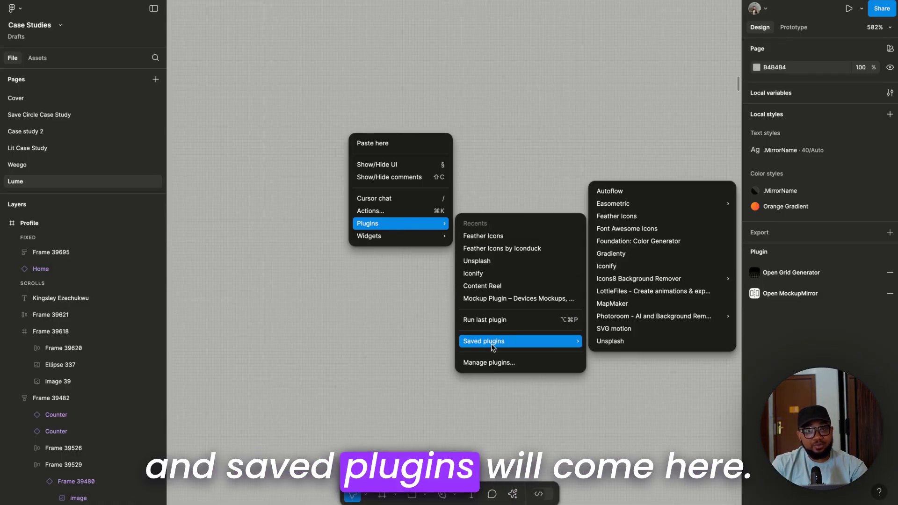
Step: Run the Material Design Icons plugin from a 'mater' plugin search
mouse_move(613, 203)
left_click(513, 186)
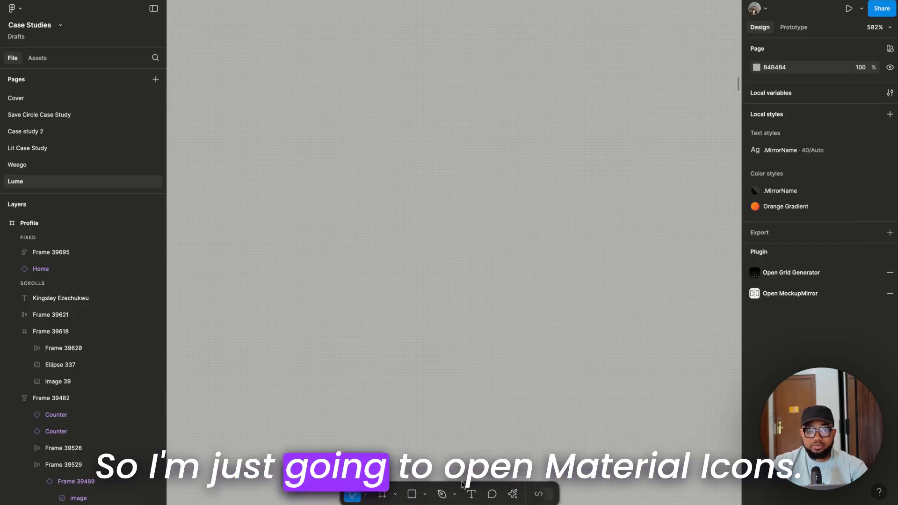
left_click(511, 493)
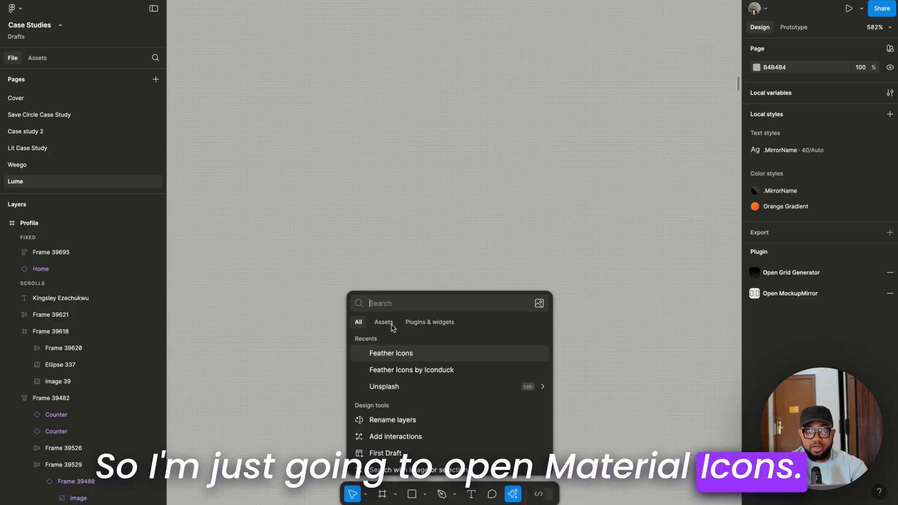
left_click(415, 322)
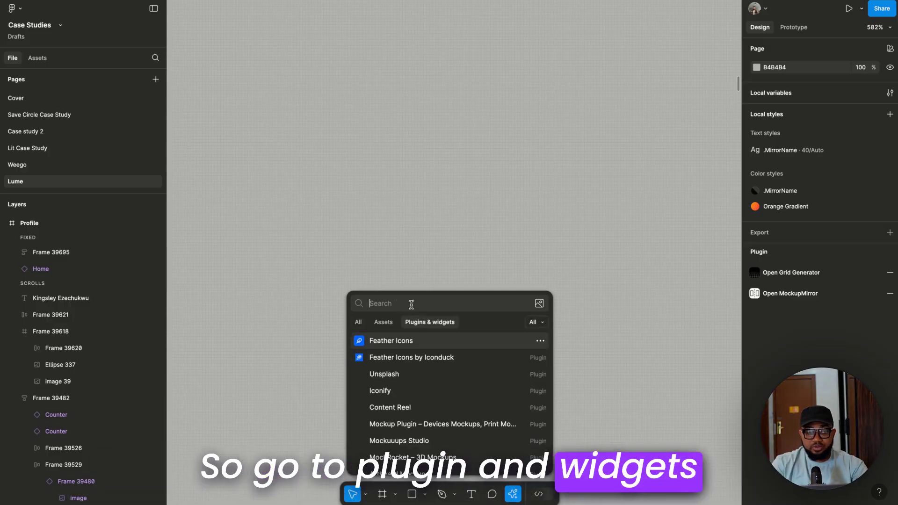
type("ma")
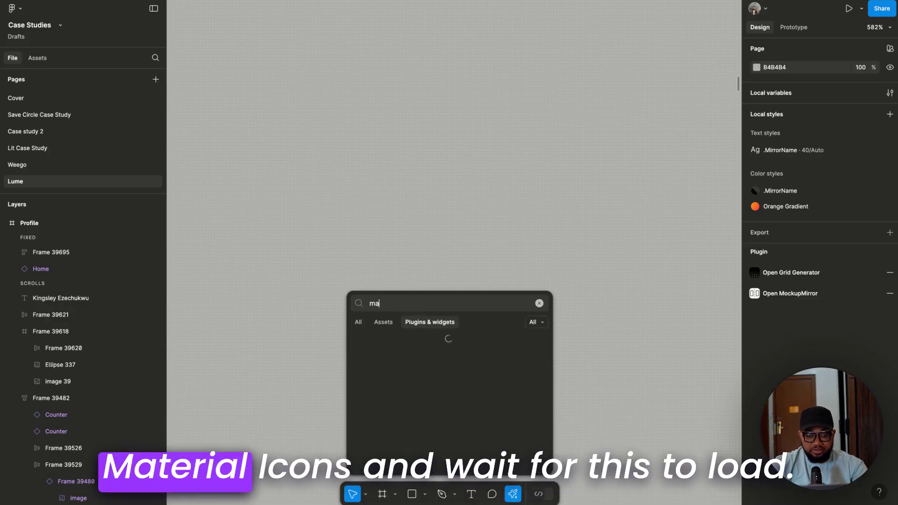
type("terial")
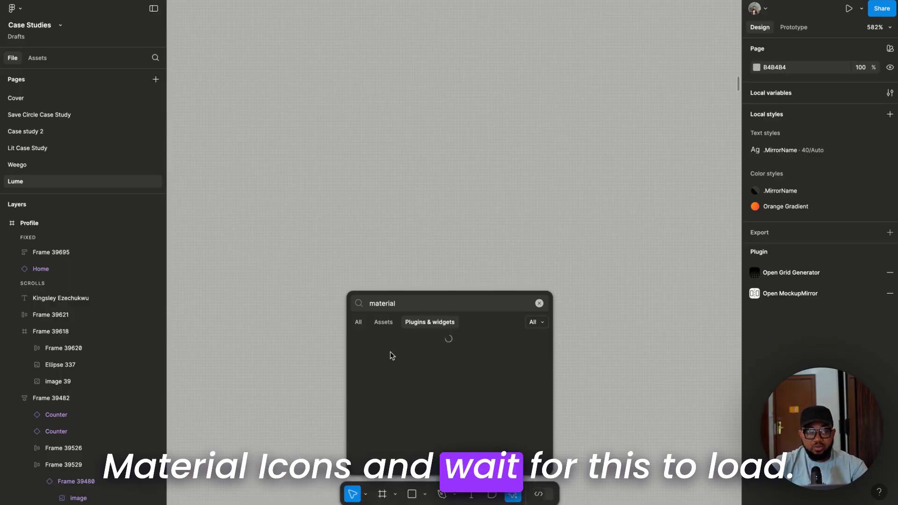
left_click(398, 429)
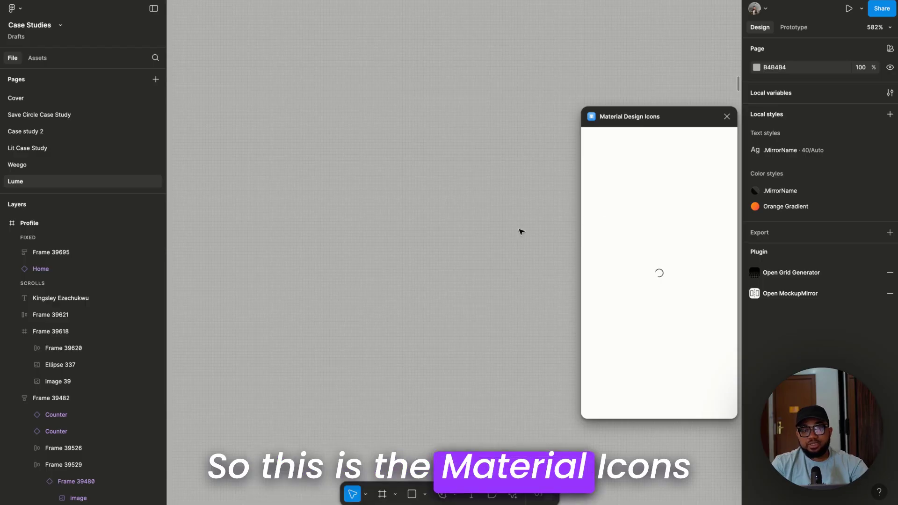
Step: Scroll the icon grid and list the icon sizes from 24×24 to 384×384
scroll(465, 244, "down", 5, "ctrl")
scroll(465, 245, "down", 5, "ctrl")
scroll(465, 244, "down", 5, "ctrl")
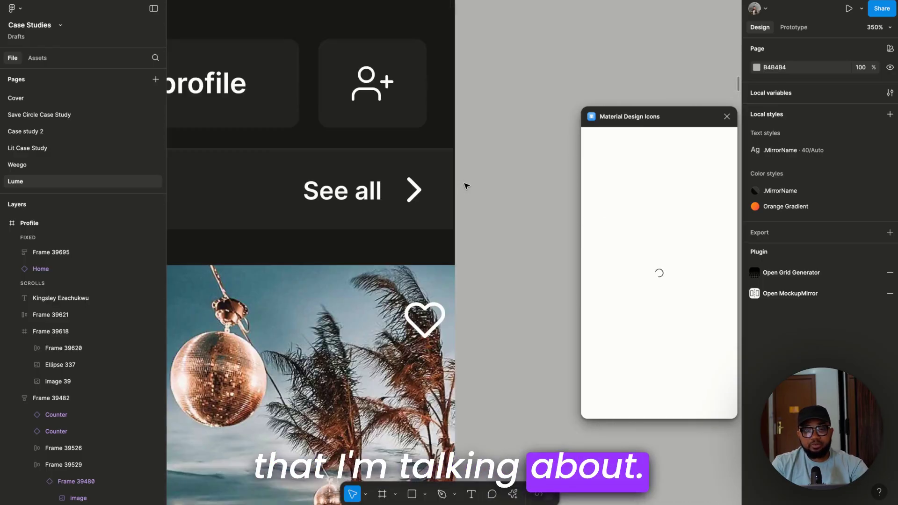
scroll(465, 245, "down", 3, "ctrl")
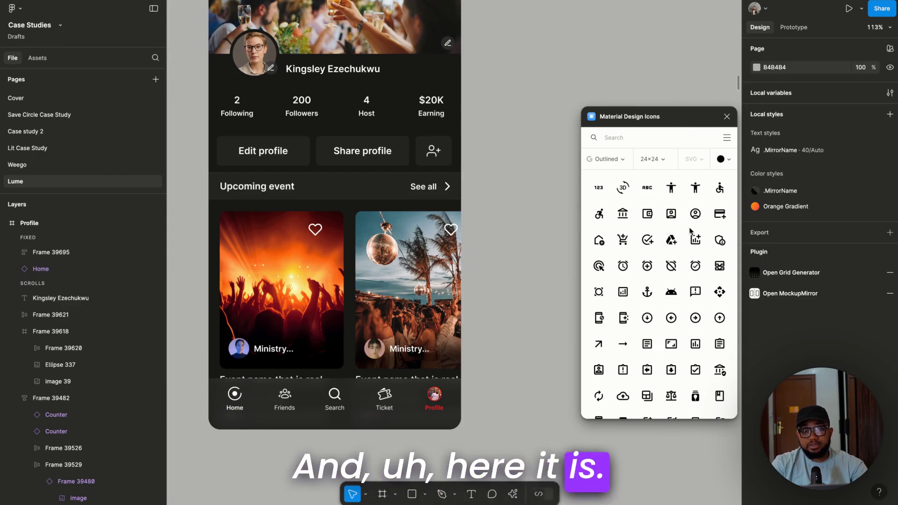
left_click(662, 160)
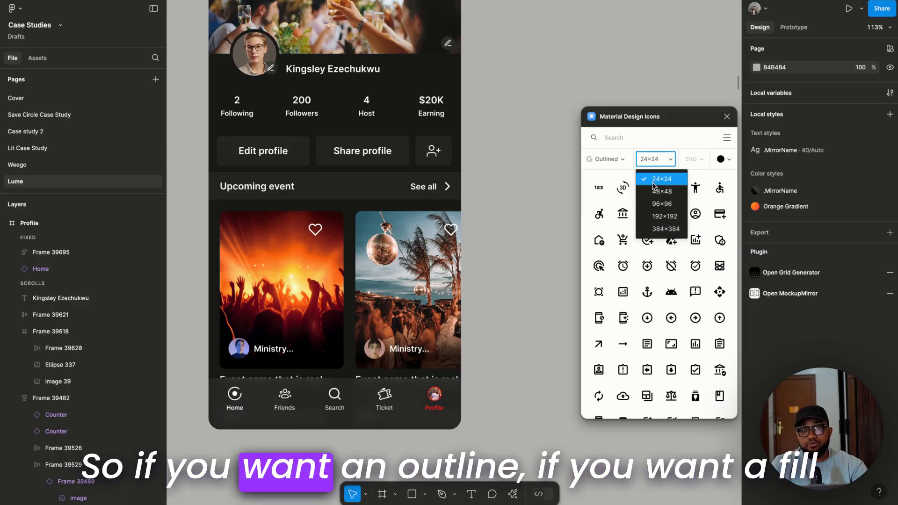
left_click(607, 159)
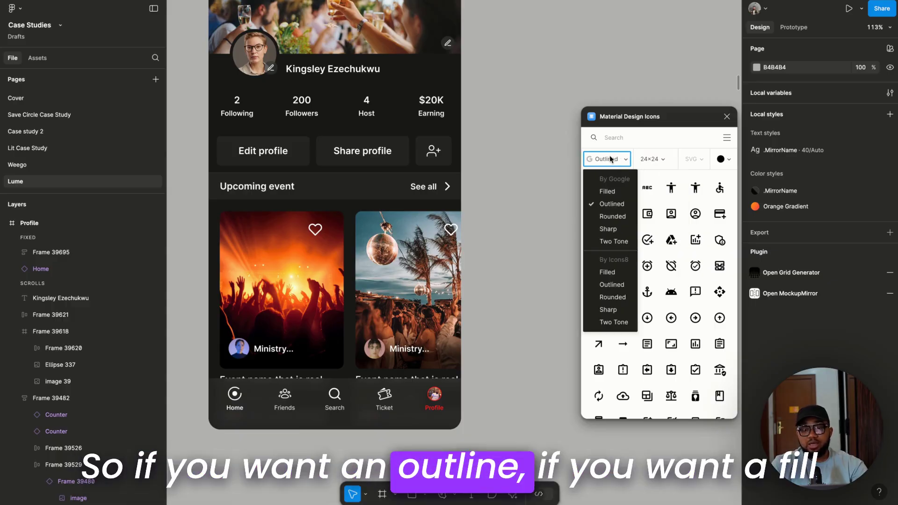
left_click(608, 192)
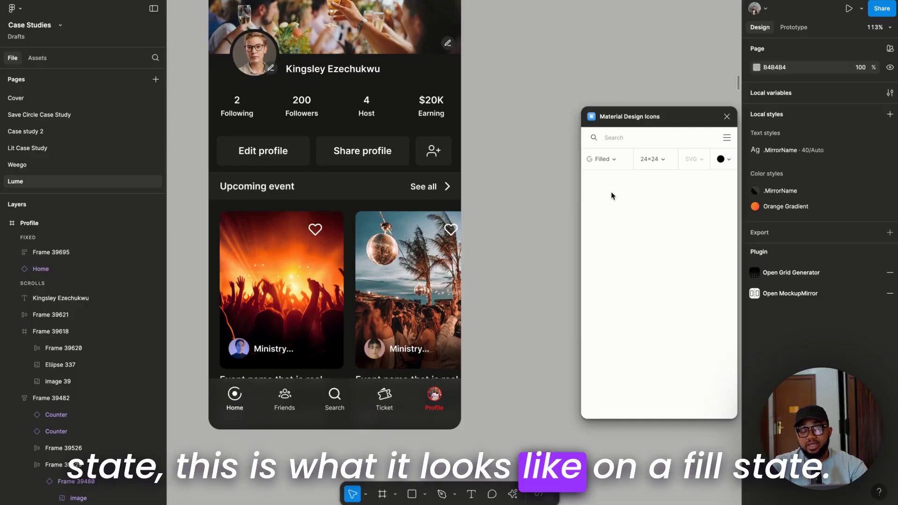
left_click(618, 159)
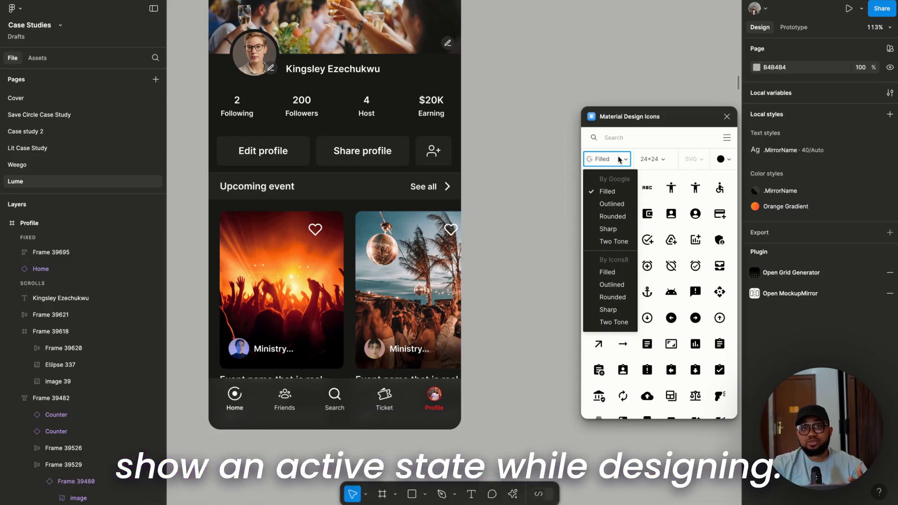
left_click(616, 207)
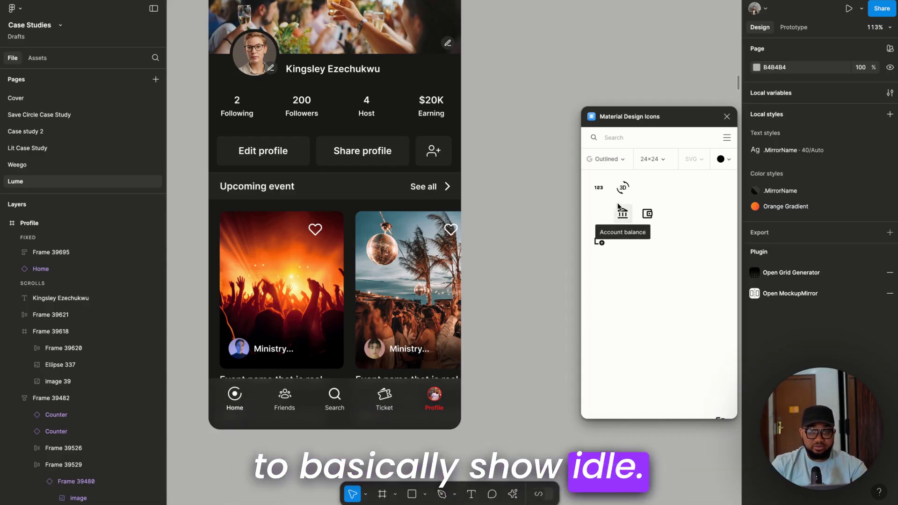
left_click(607, 159)
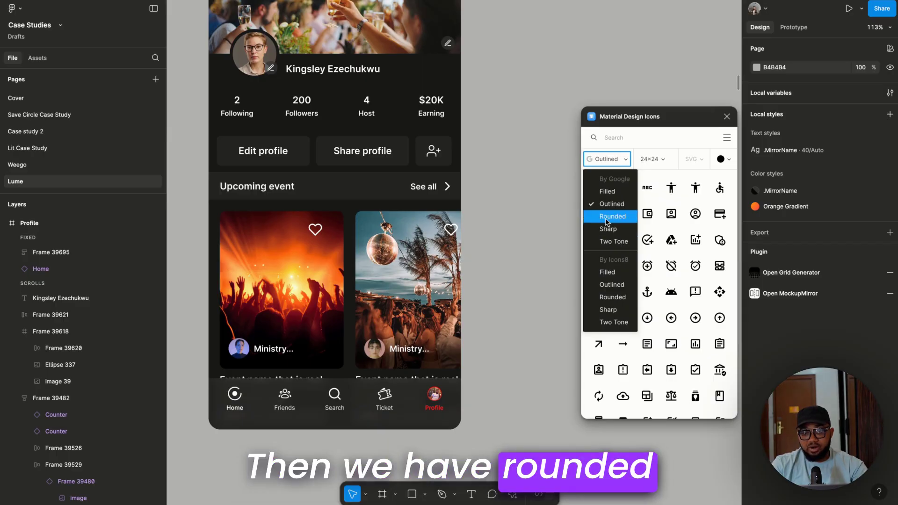
left_click(607, 216)
left_click(607, 159)
left_click(612, 204)
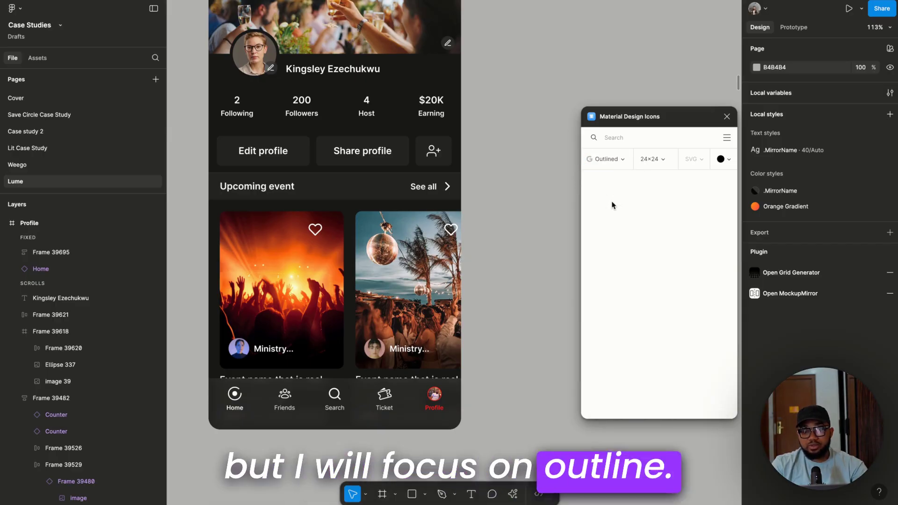
Step: Search the Material icons for 'Home' and close the colour choices
left_click(613, 138)
type("H")
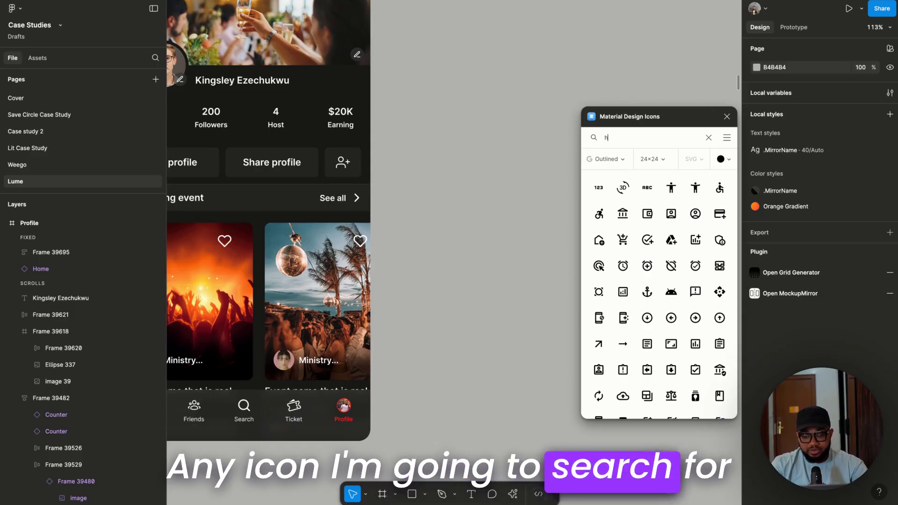
type("ome")
key("Return")
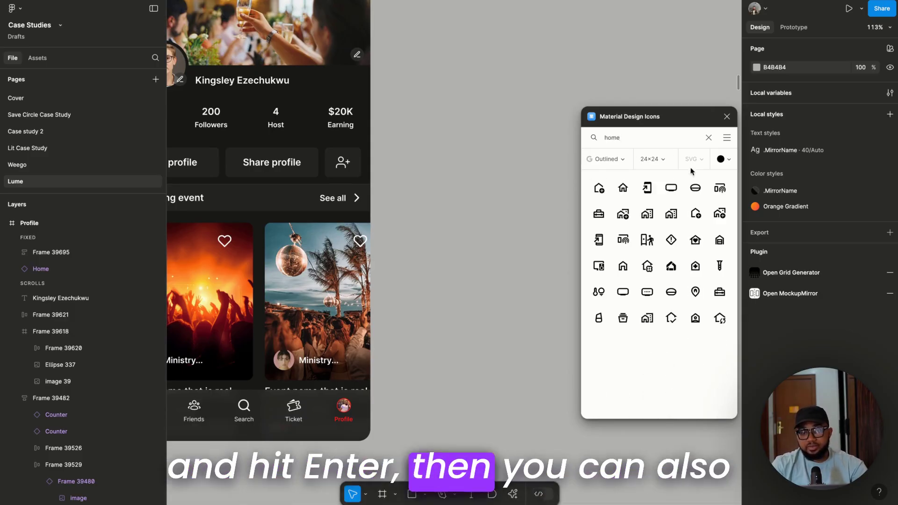
left_click(723, 159)
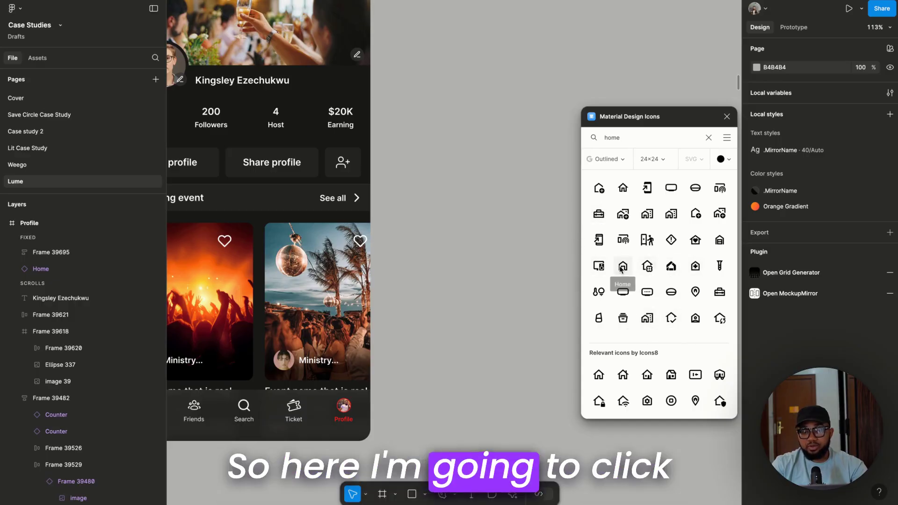
scroll(442, 248, "up", 3)
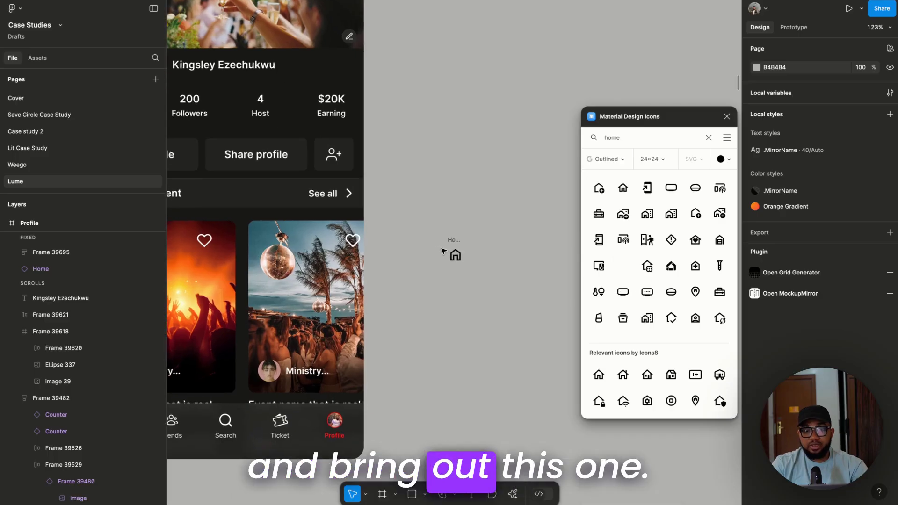
scroll(442, 248, "up", 3)
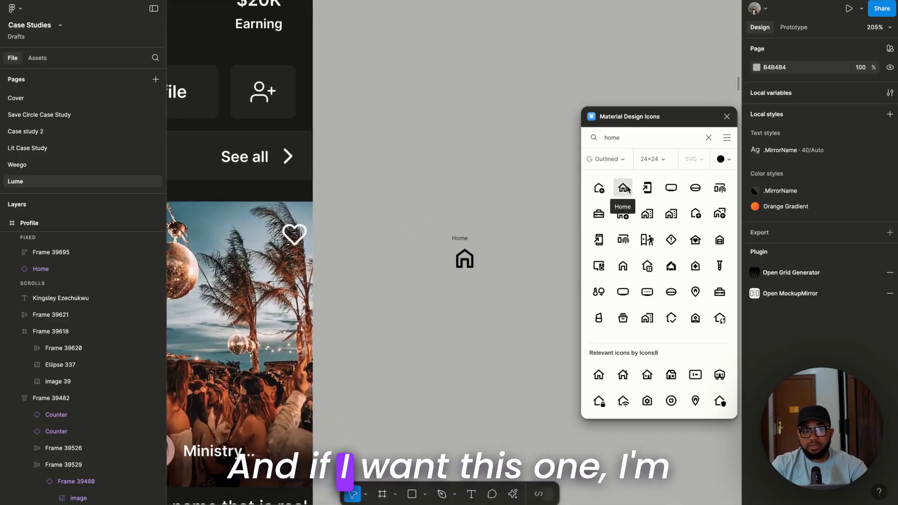
Step: Place a second icon beside Home, swap it for Add home work, and move it up-left
left_click_drag(624, 188, 480, 255)
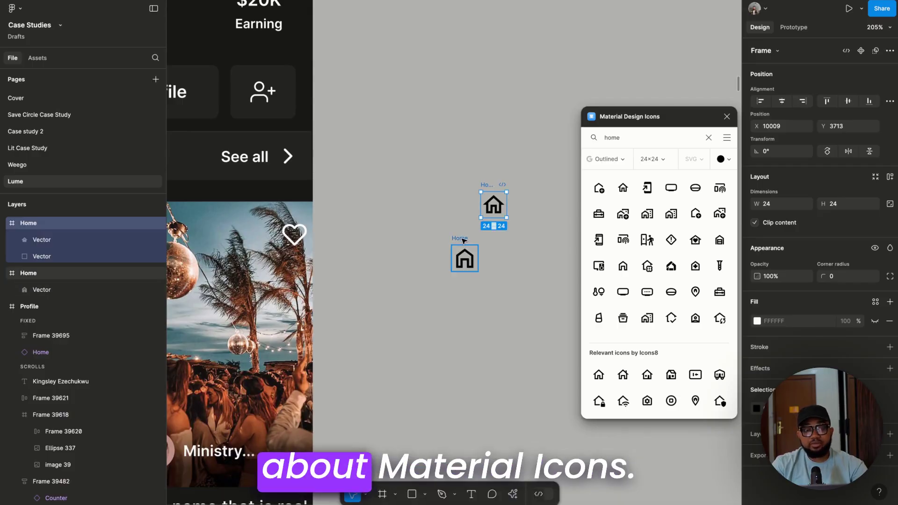
left_click_drag(457, 242, 445, 242)
left_click(486, 186)
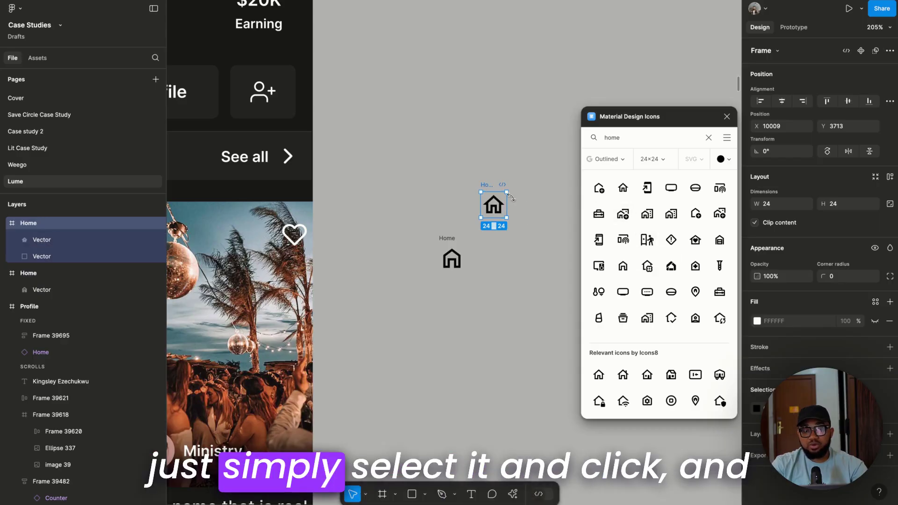
left_click(622, 214)
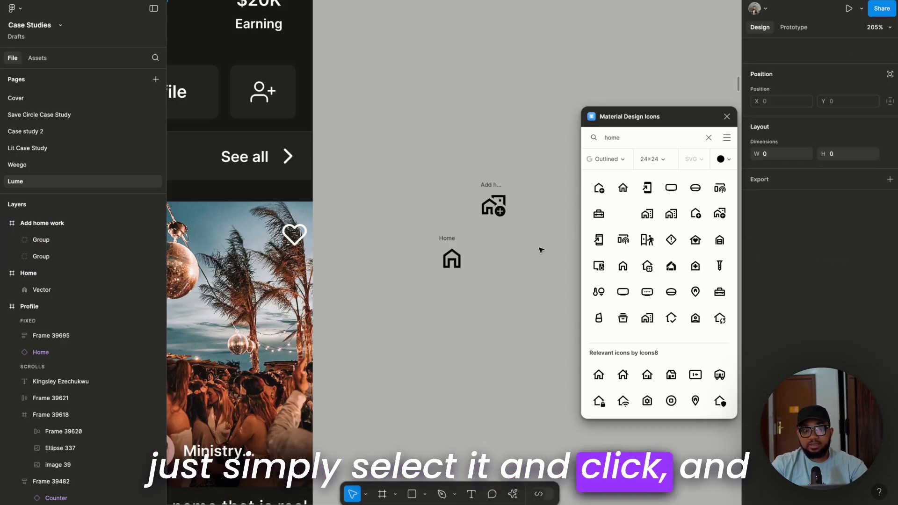
left_click_drag(491, 187, 456, 175)
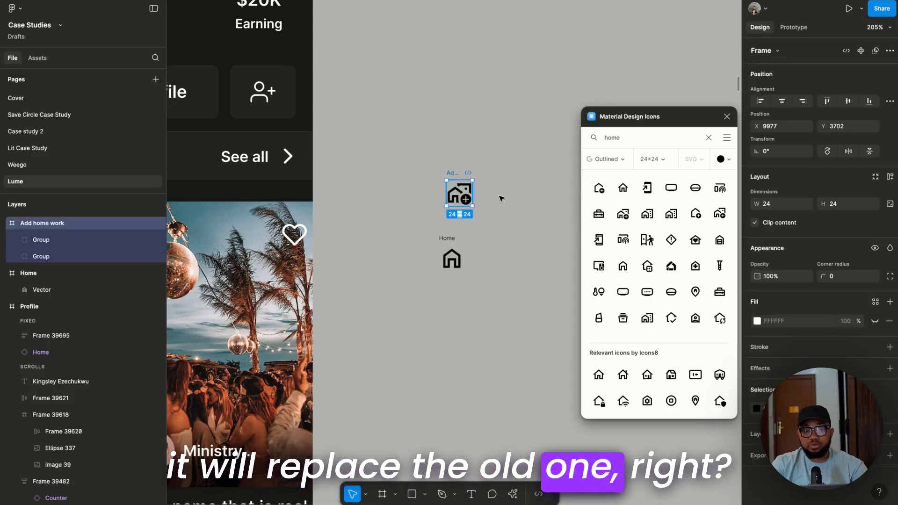
Step: Insert the Home health icon and move it right of Home
left_click(538, 221)
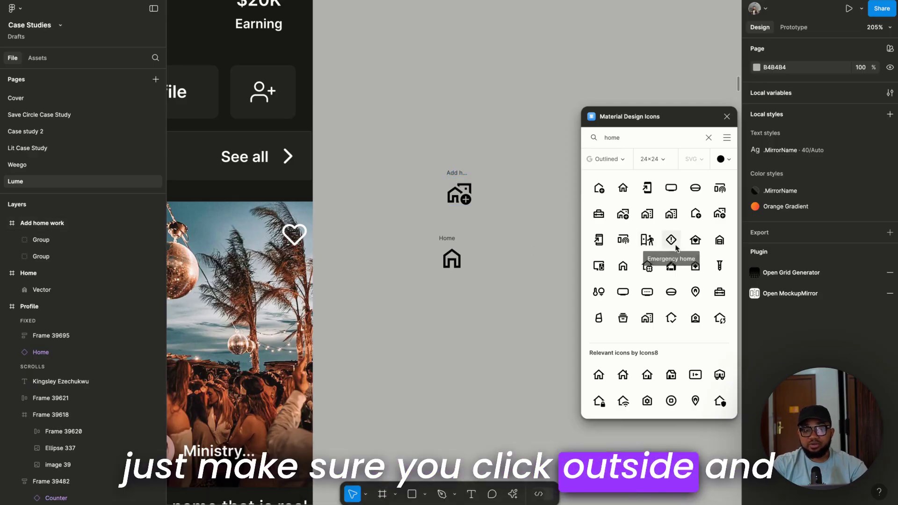
left_click(696, 265)
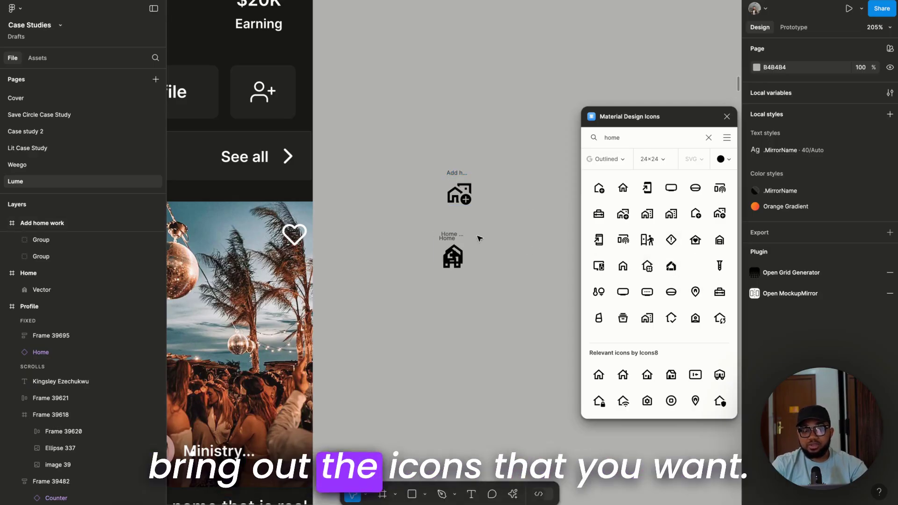
left_click_drag(453, 257, 544, 229)
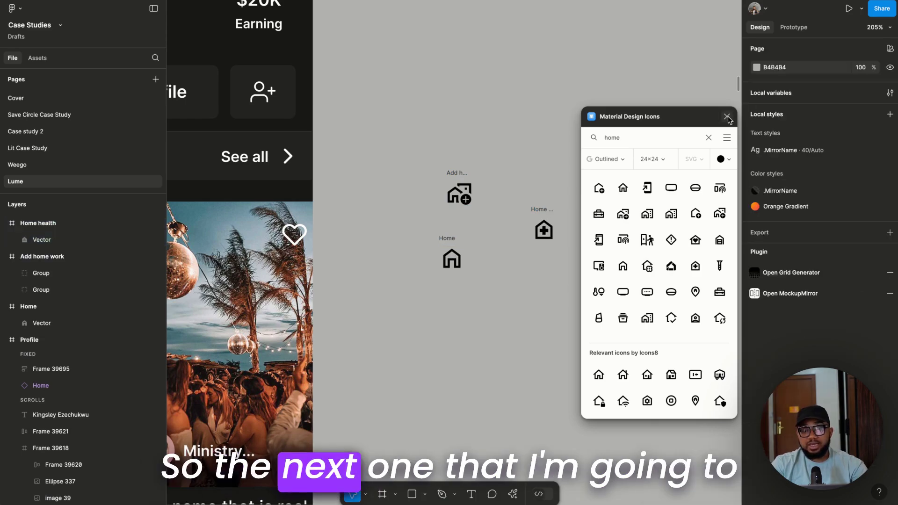
Step: Close Material Design Icons and launch the Iconify plugin via an 'iconify' search
left_click(727, 117)
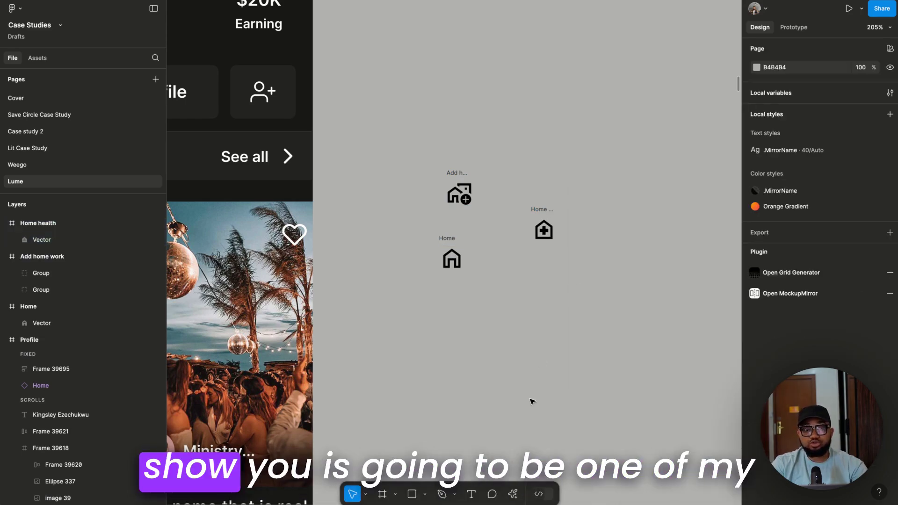
left_click(514, 494)
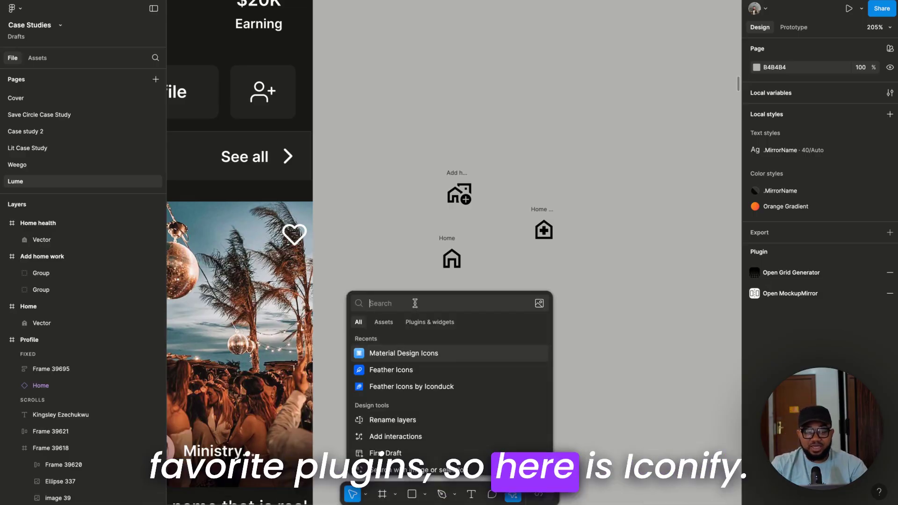
type("iconify")
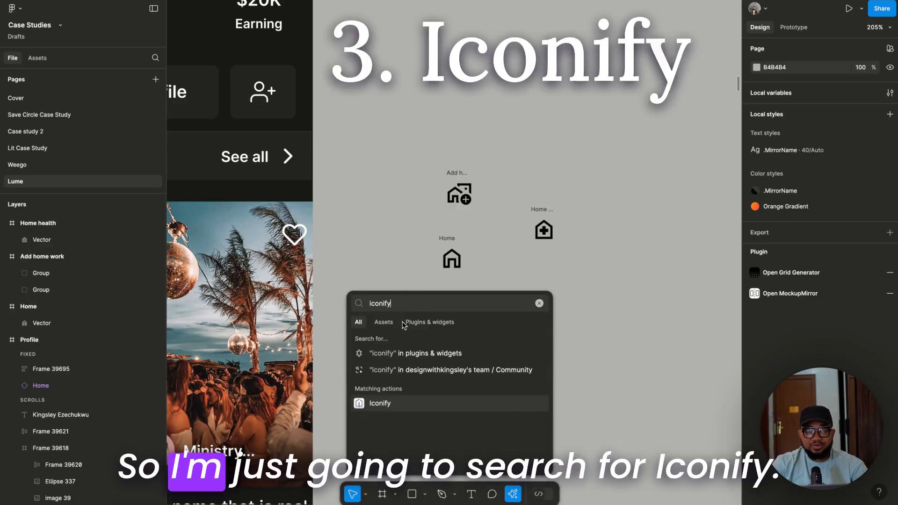
left_click(380, 403)
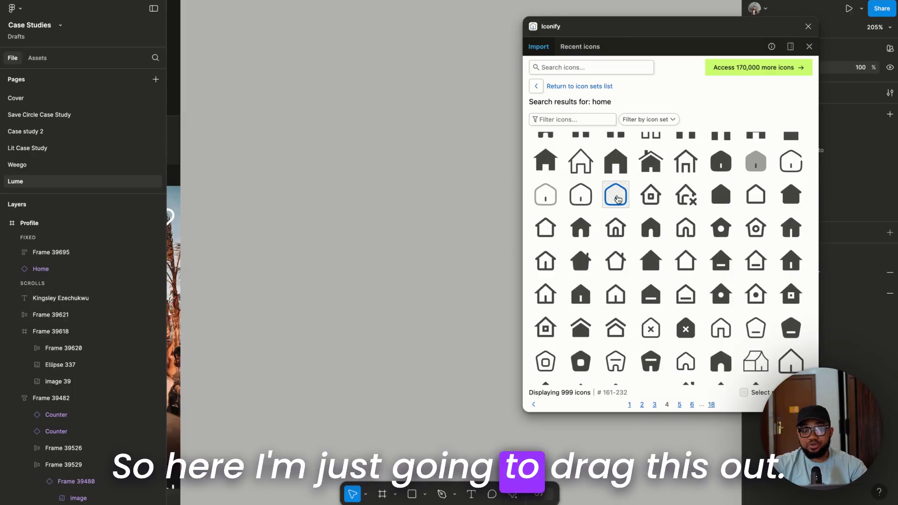
Step: Drag an outlined home icon from Iconify onto the canvas
mouse_move(616, 195)
left_mouse_down()
mouse_move(473, 215)
mouse_move(450, 234)
left_mouse_up()
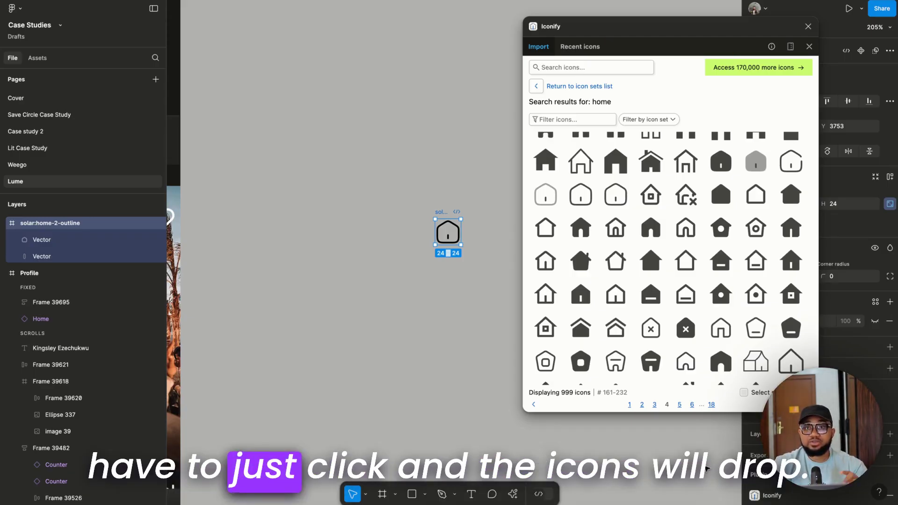
scroll(707, 468, "right", 2)
scroll(706, 469, "right", 5)
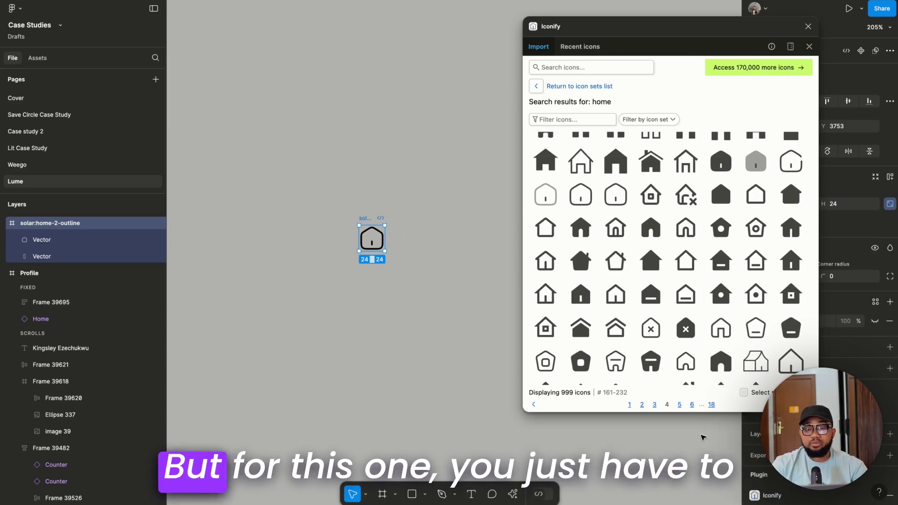
left_click(312, 314)
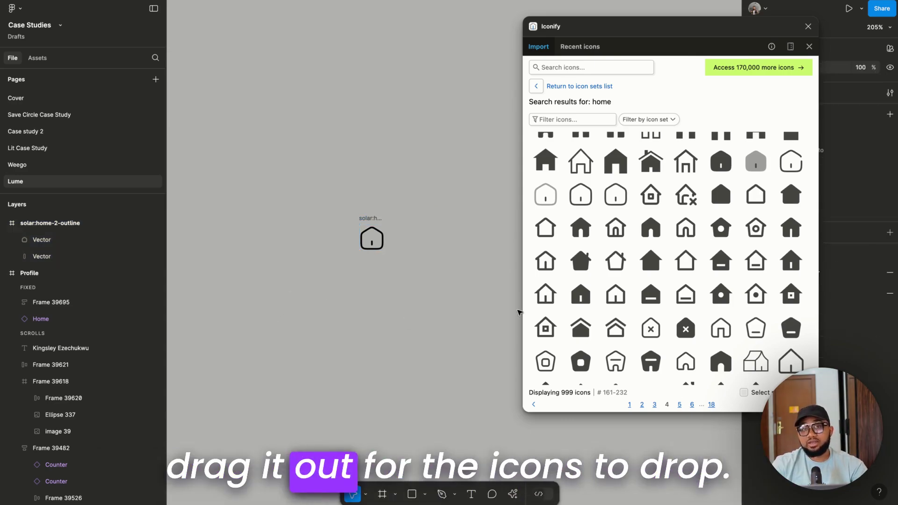
left_click(372, 238)
scroll(669, 234, "down", 3)
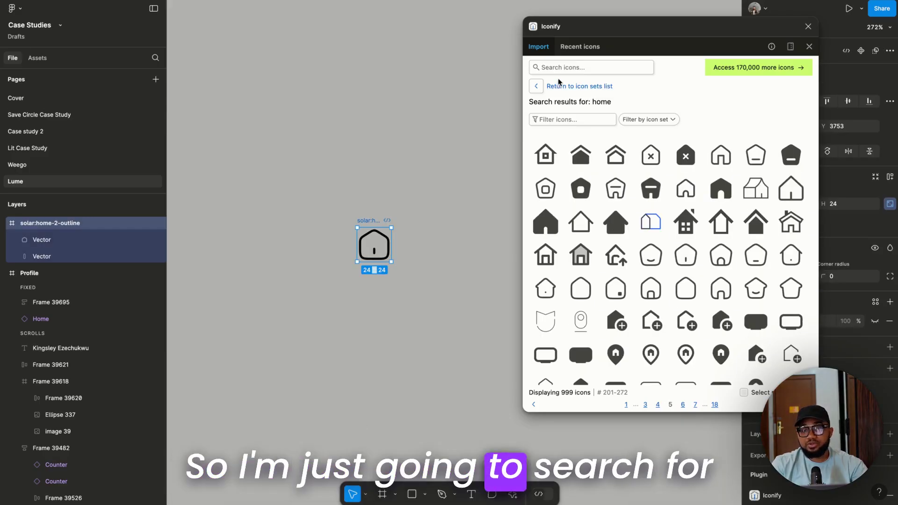
Step: Search Iconify for 'notification' and place a bell icon above the home icon
left_click(560, 69)
type("n")
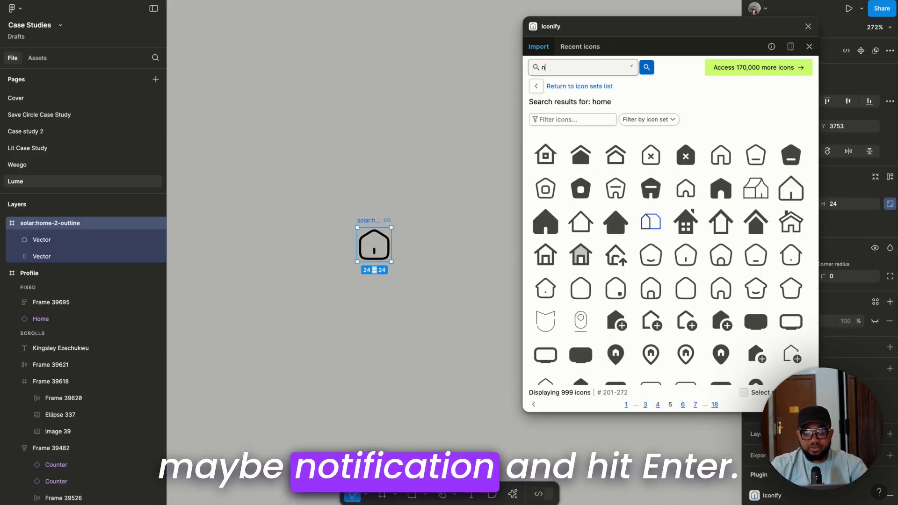
type("otification")
key("Return")
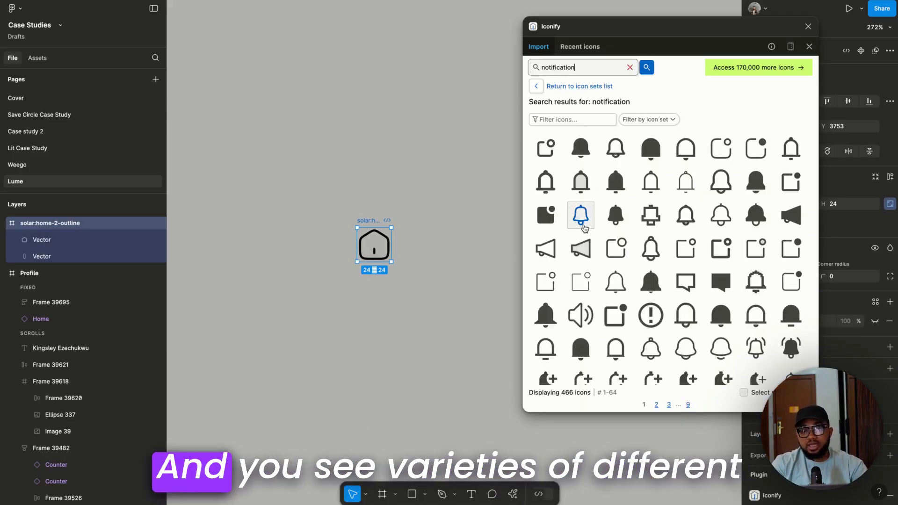
scroll(720, 243, "down", 5)
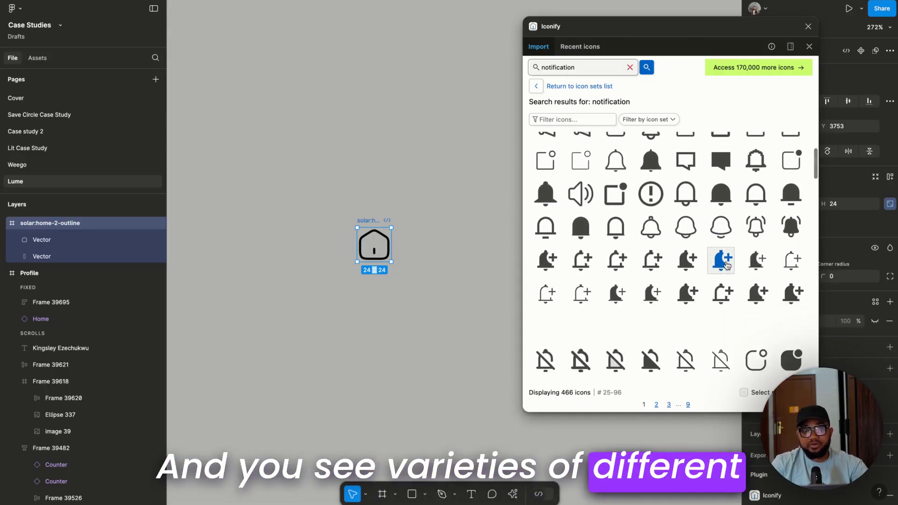
scroll(721, 265, "down", 3)
scroll(693, 265, "down", 2)
scroll(674, 272, "up", 6)
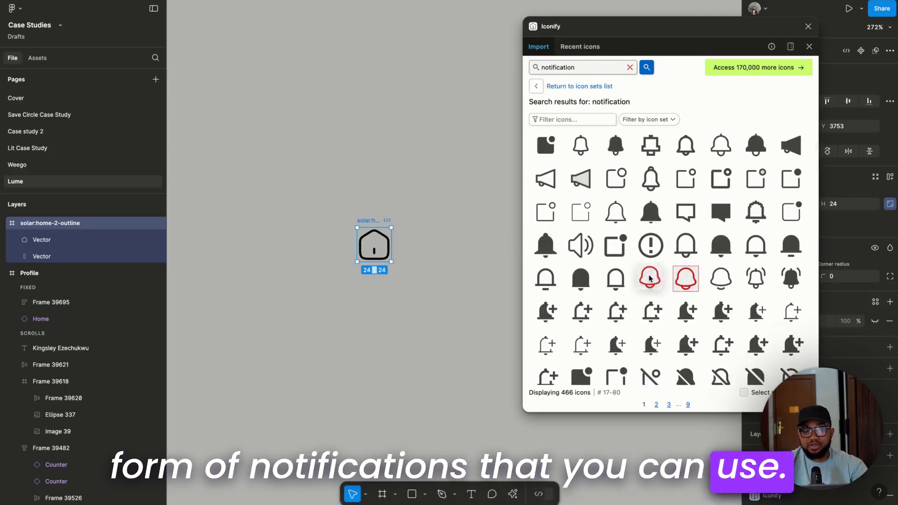
left_click_drag(650, 279, 411, 175)
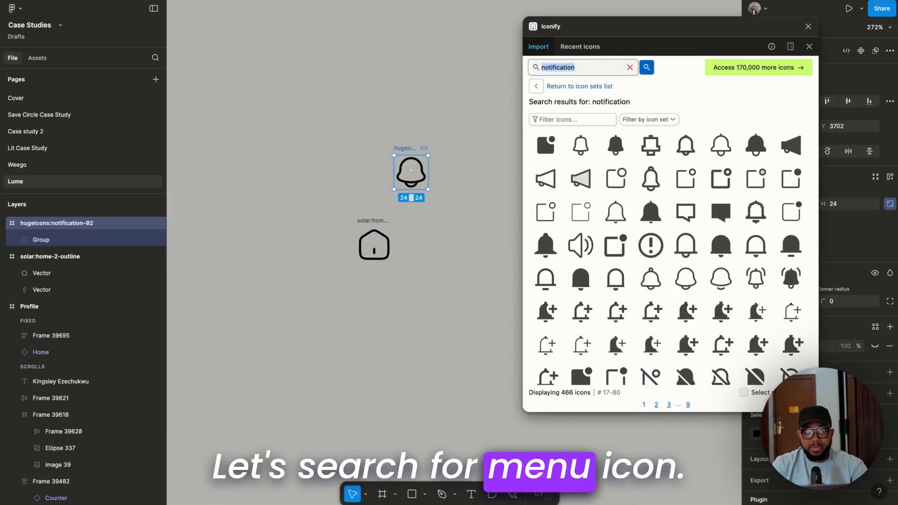
Step: Search Iconify for 'menu' and place a menu icon at the upper left
type("menu")
key("Return")
mouse_move(650, 158)
left_mouse_down()
mouse_move(487, 140)
mouse_move(301, 138)
left_mouse_up()
key("Escape")
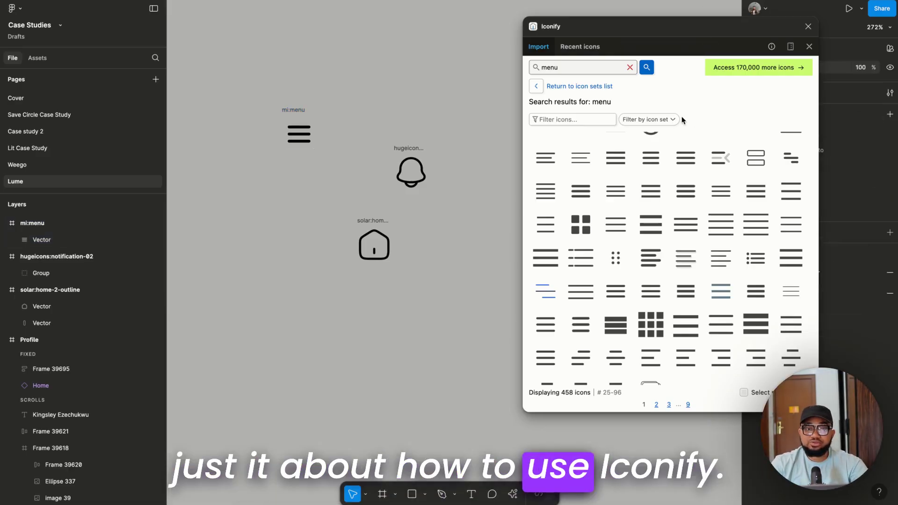
Step: Open Iconify's Recent icons tab and page through the 128 recent icons
left_click(587, 47)
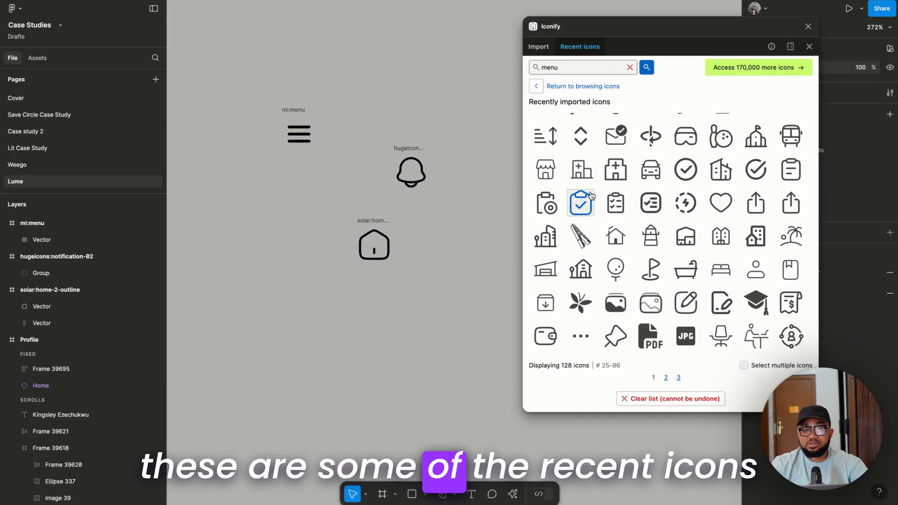
scroll(590, 195, "down", 5)
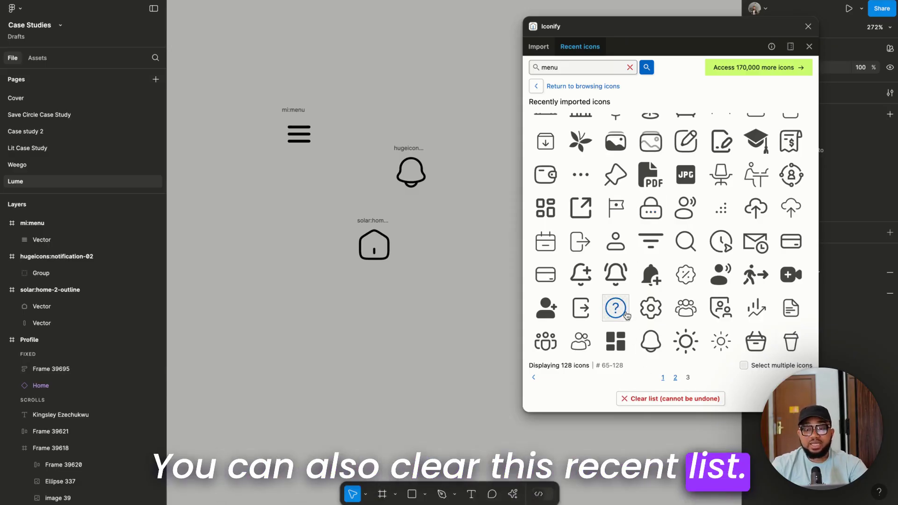
left_click(663, 377)
scroll(585, 140, "up", 3)
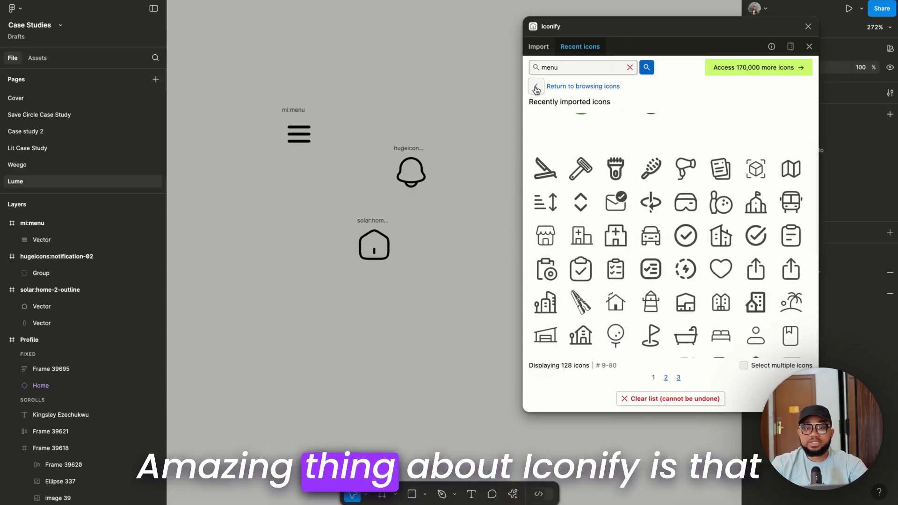
Step: Return to the menu results and multi-select four menu icons
left_click(535, 47)
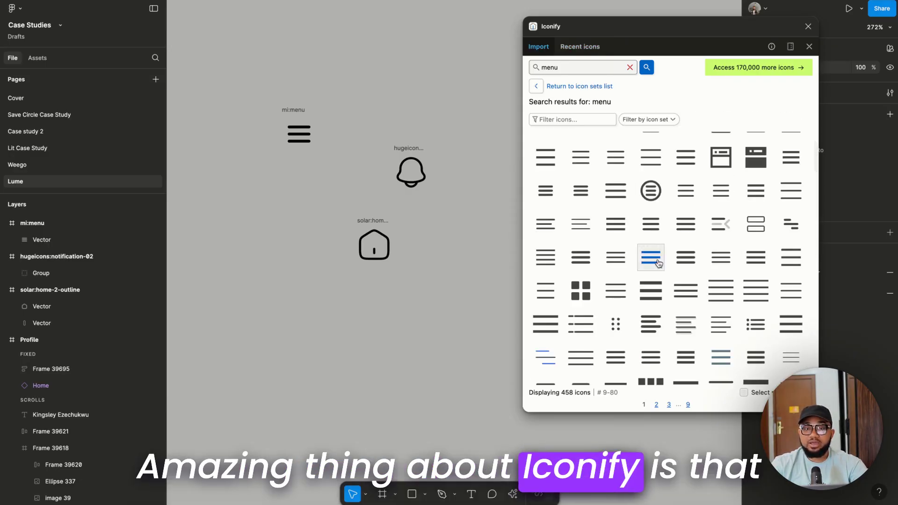
left_click(744, 392)
left_click(615, 191)
left_click(651, 191)
left_click(615, 224)
left_click(650, 224)
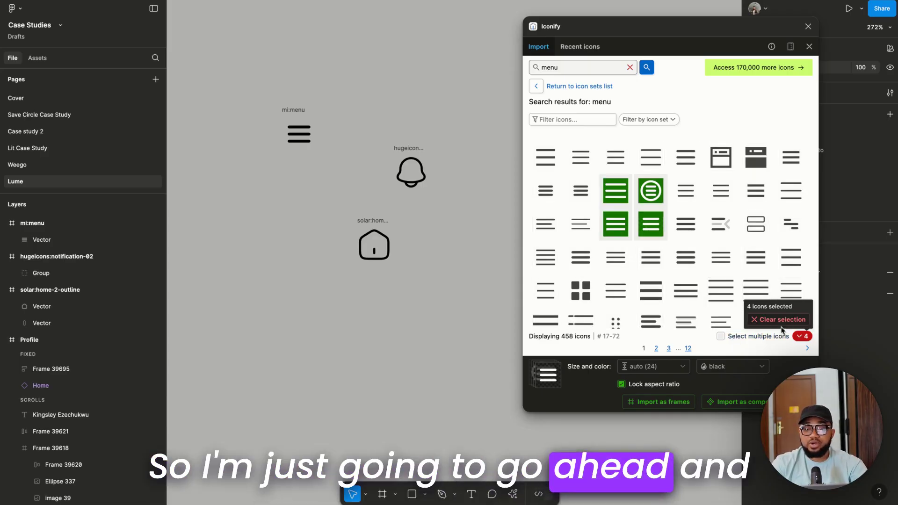
Step: Clear the selection and the menu search to show Iconify's icon set list
left_click(754, 319)
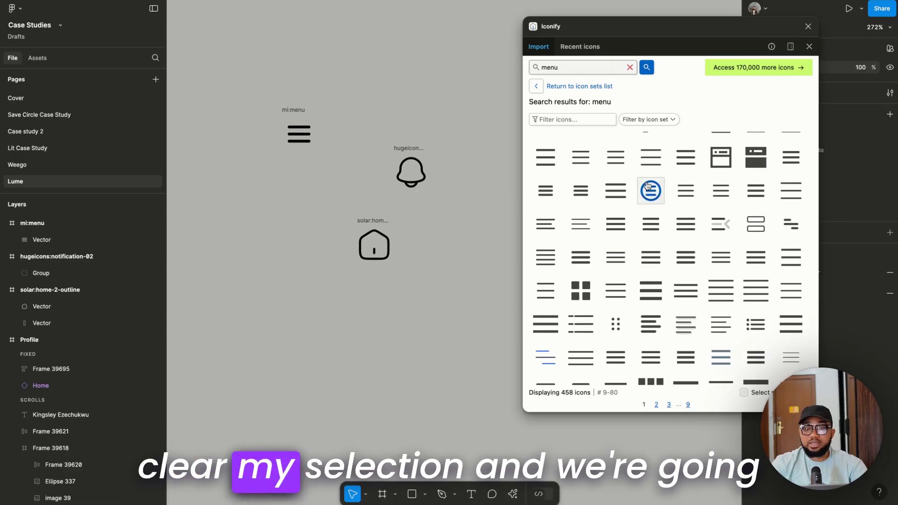
left_click(630, 68)
left_click(546, 47)
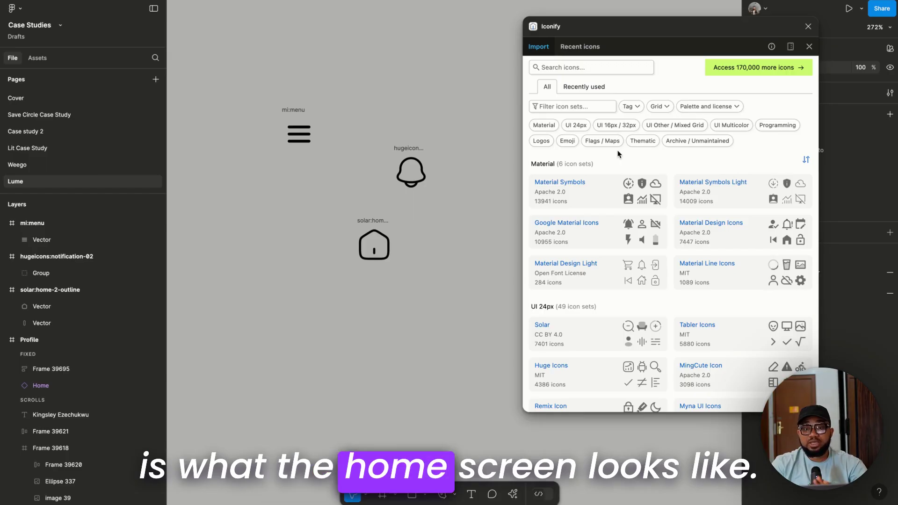
left_click(613, 71)
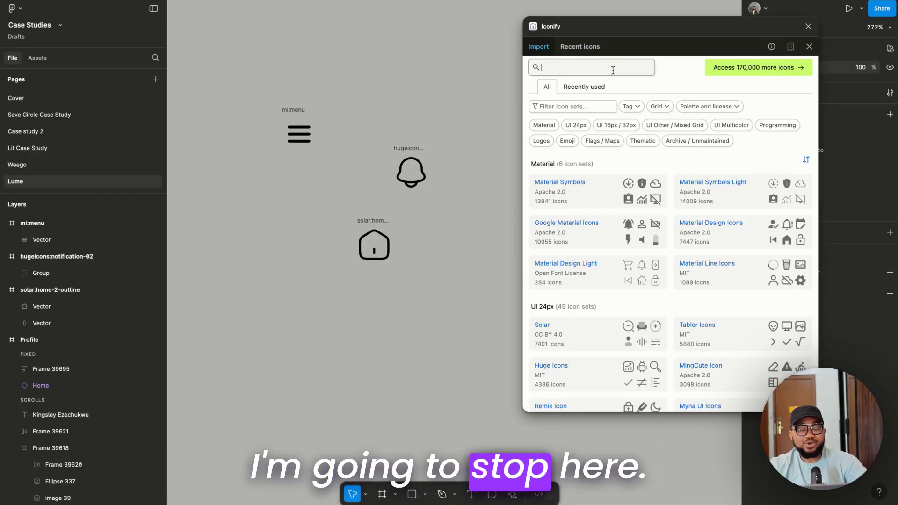